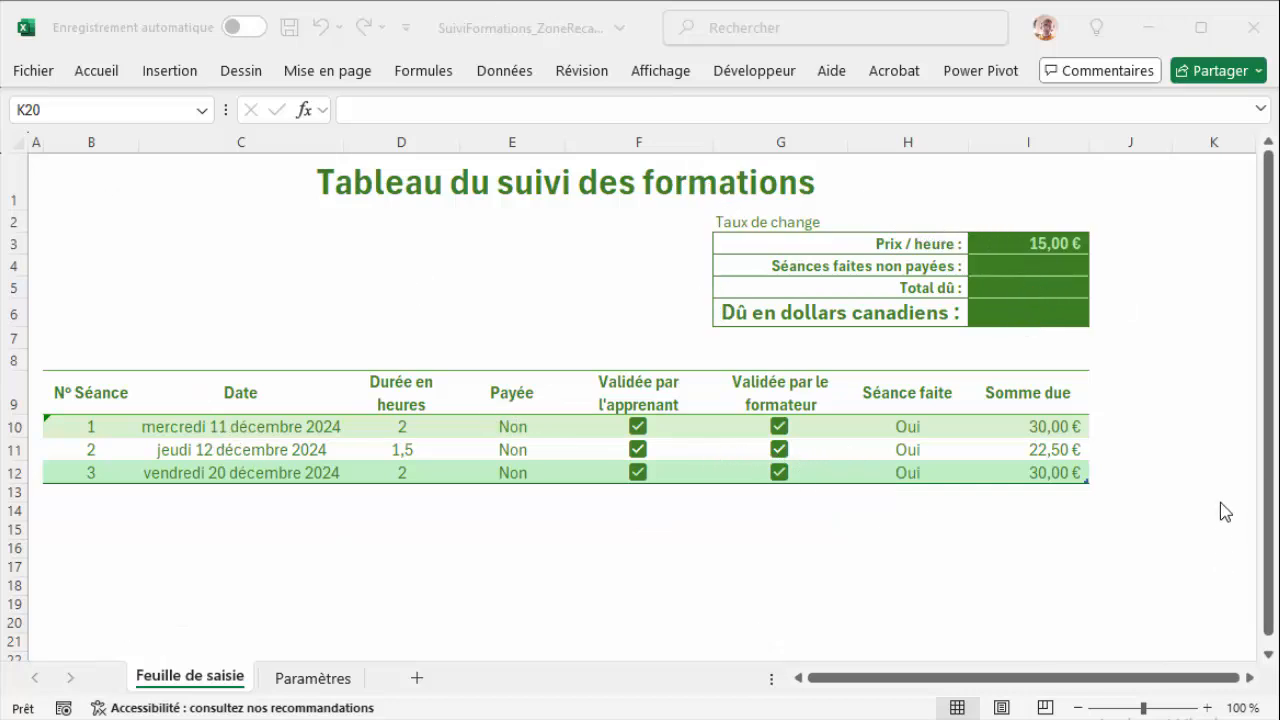
Step: Start an NB.SI.ENS formula in I4 for Séances faites non payées, with Tableau1[Séance faite] matched to "Oui" as the first criterion
{"action": "left_click", "coordinate": [1052, 270]}
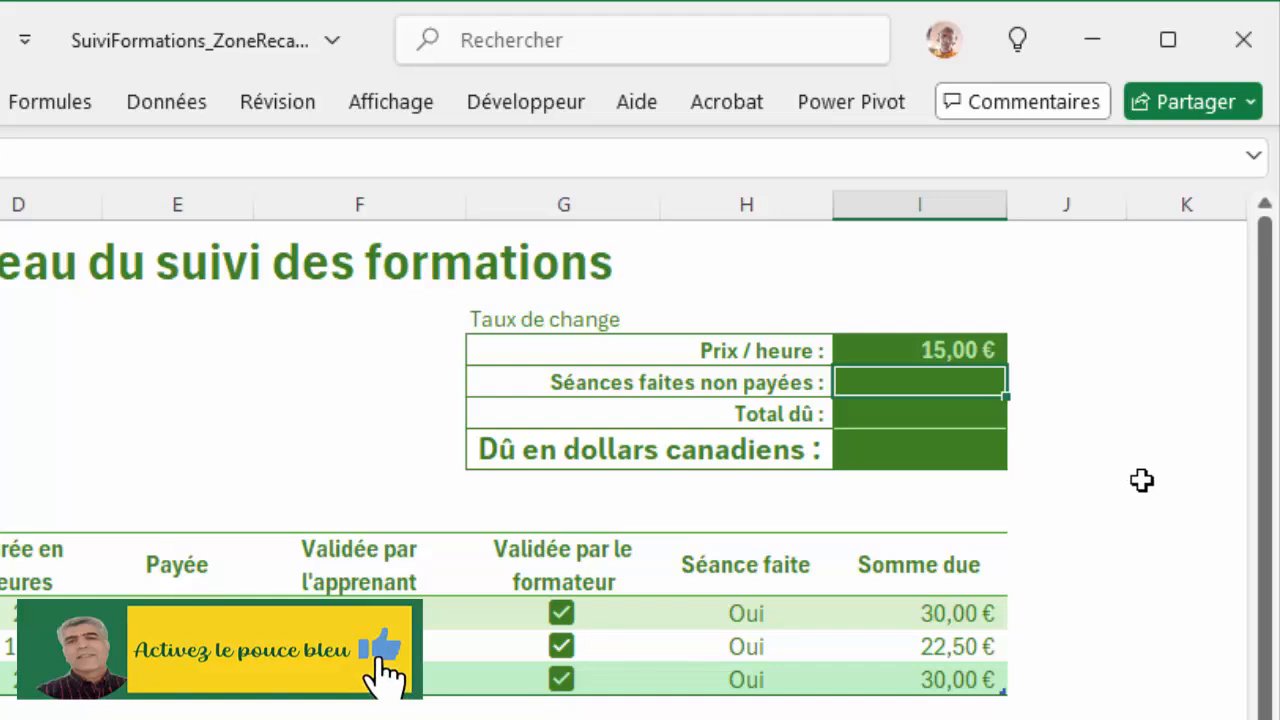
{"action": "type", "text": "="}
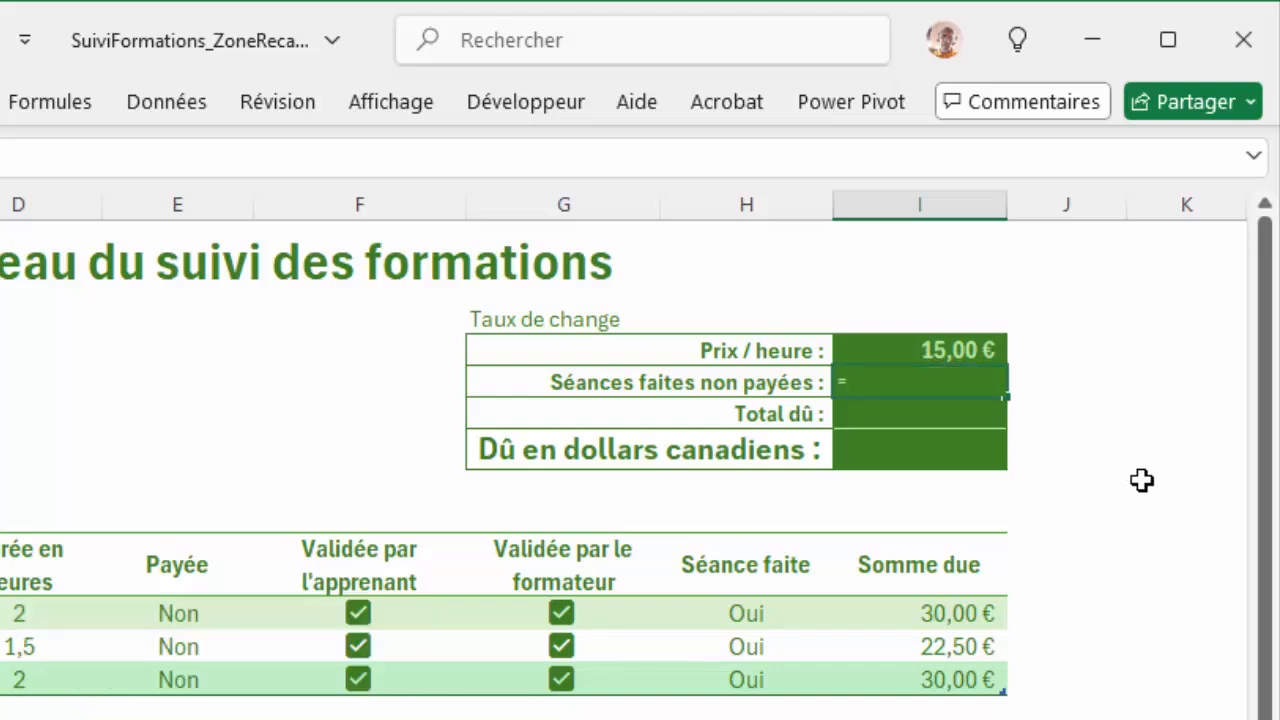
{"action": "type", "text": "nb"}
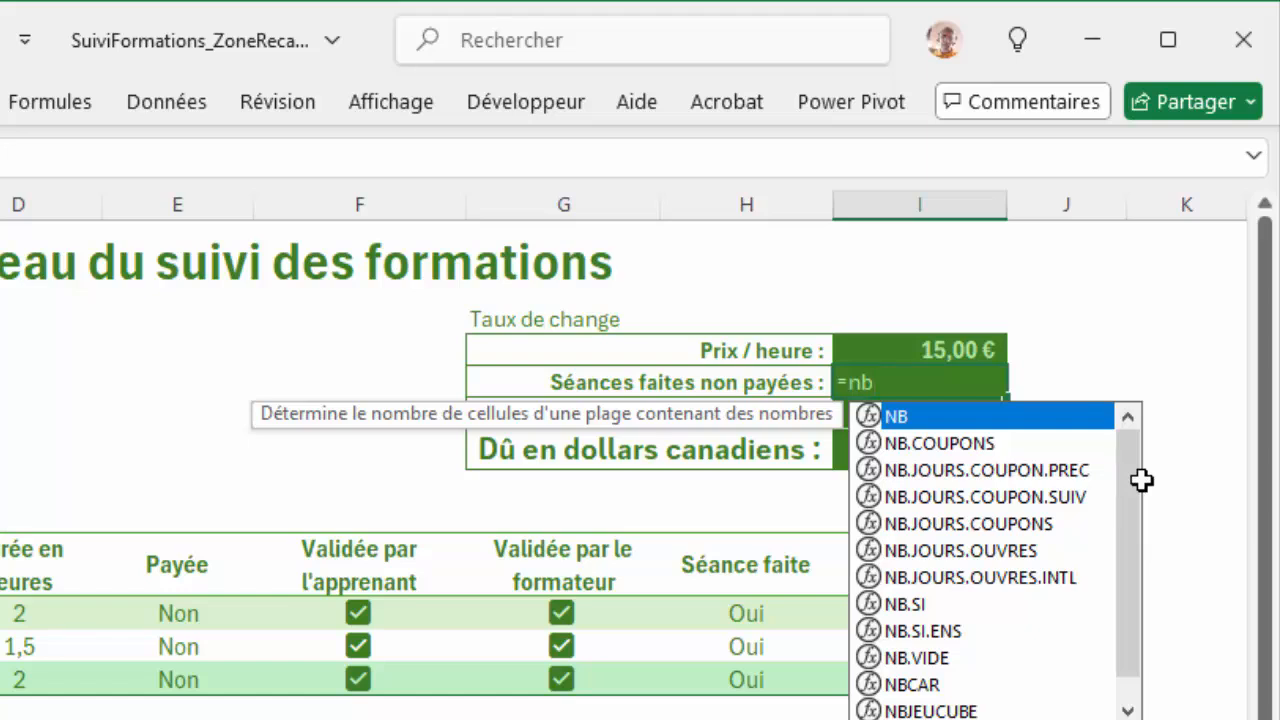
{"action": "type", "text": ".si"}
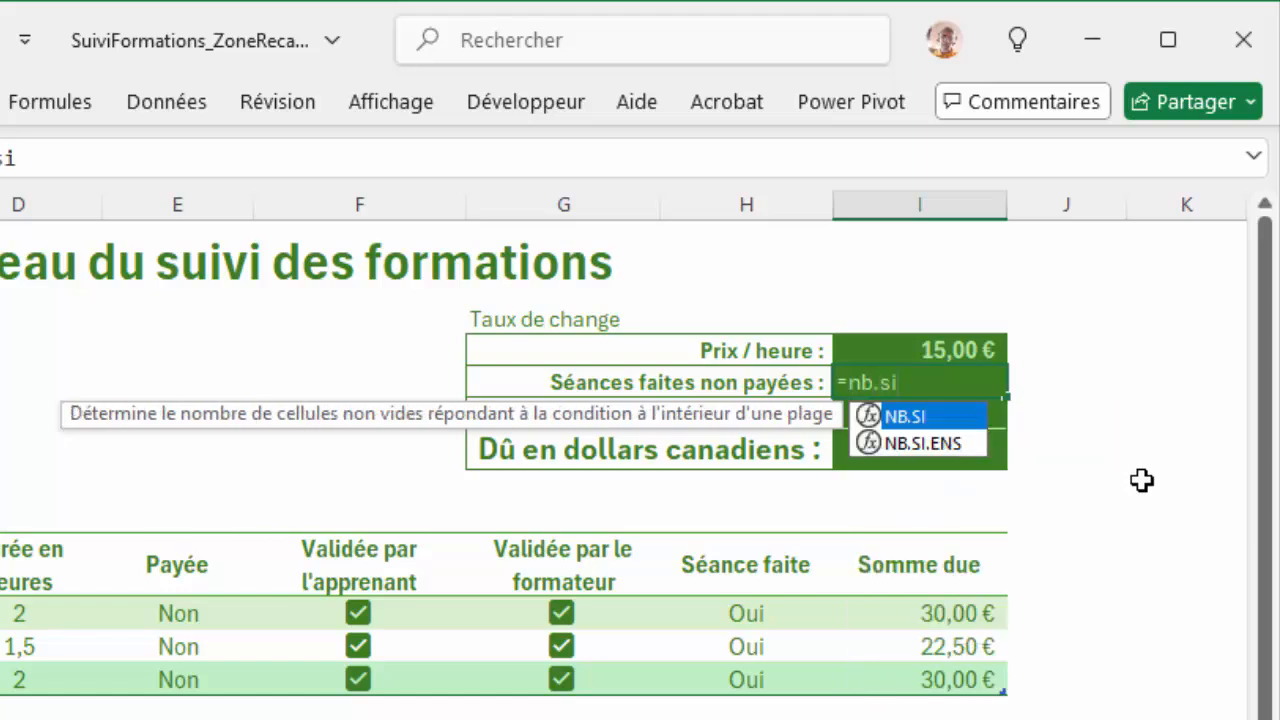
{"action": "key", "text": "Down"}
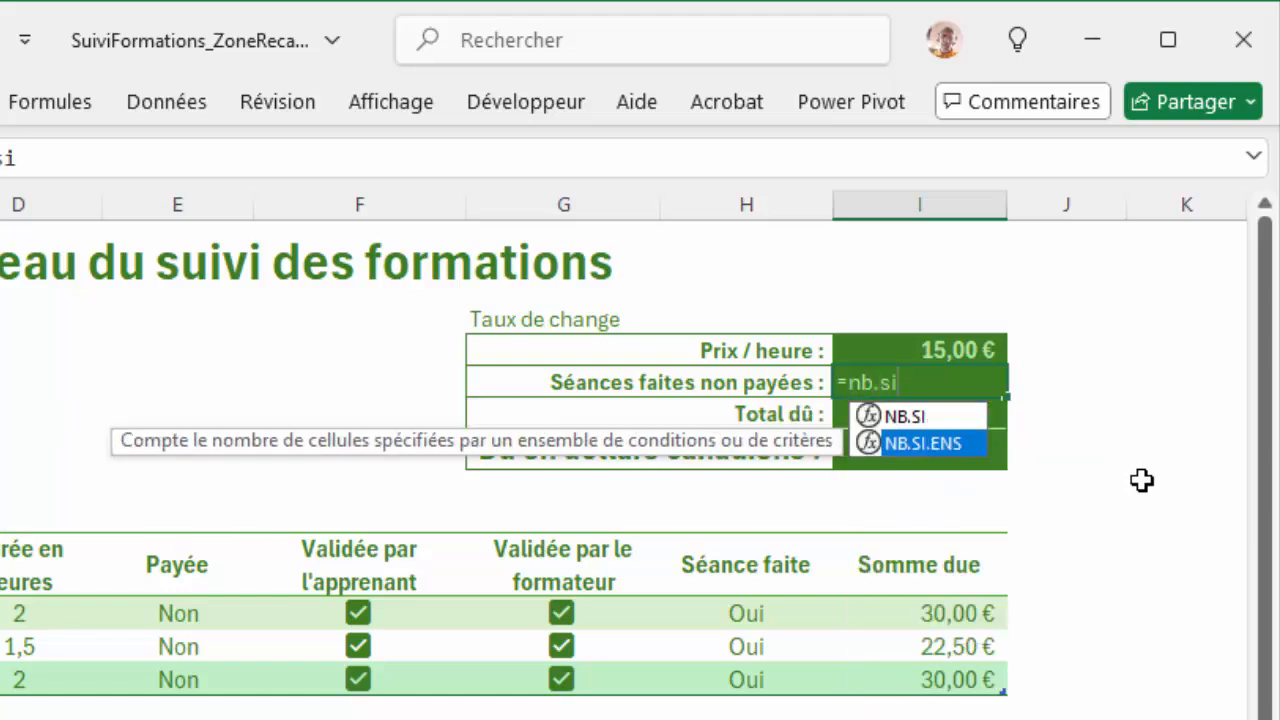
{"action": "key", "text": "Tab"}
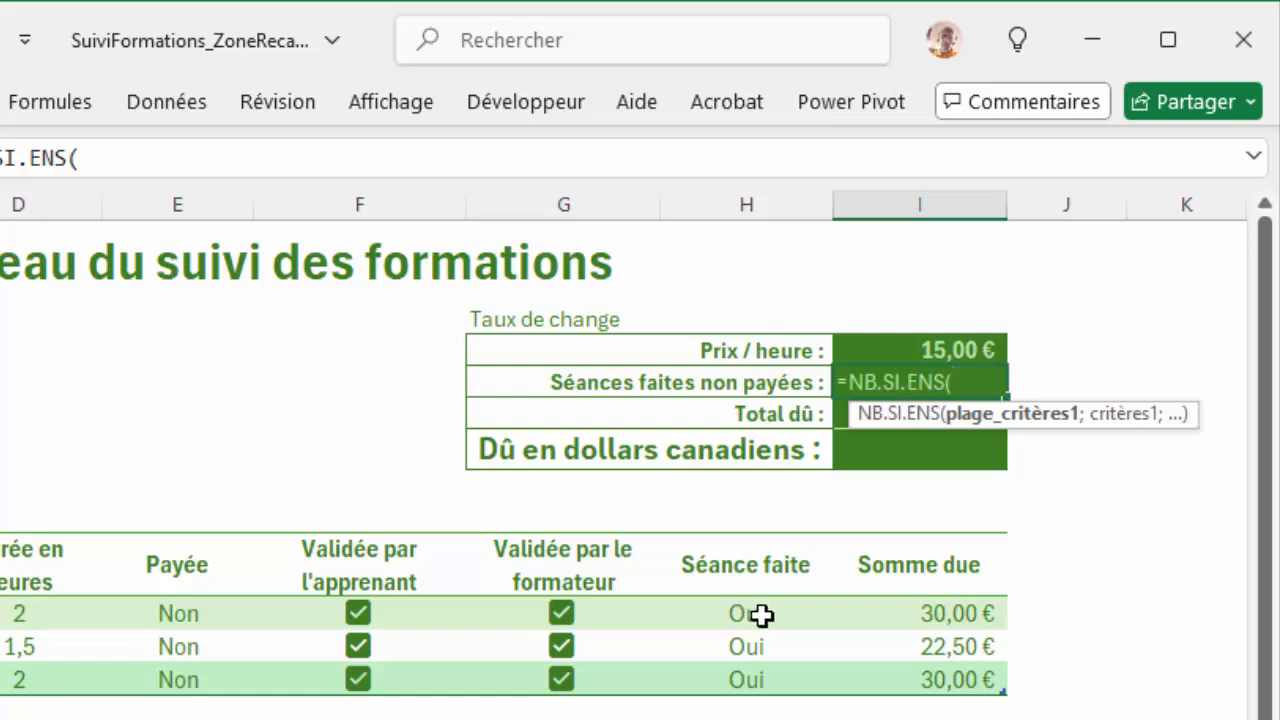
{"action": "left_click_drag", "start_coordinate": [762, 614], "coordinate": [758, 681]}
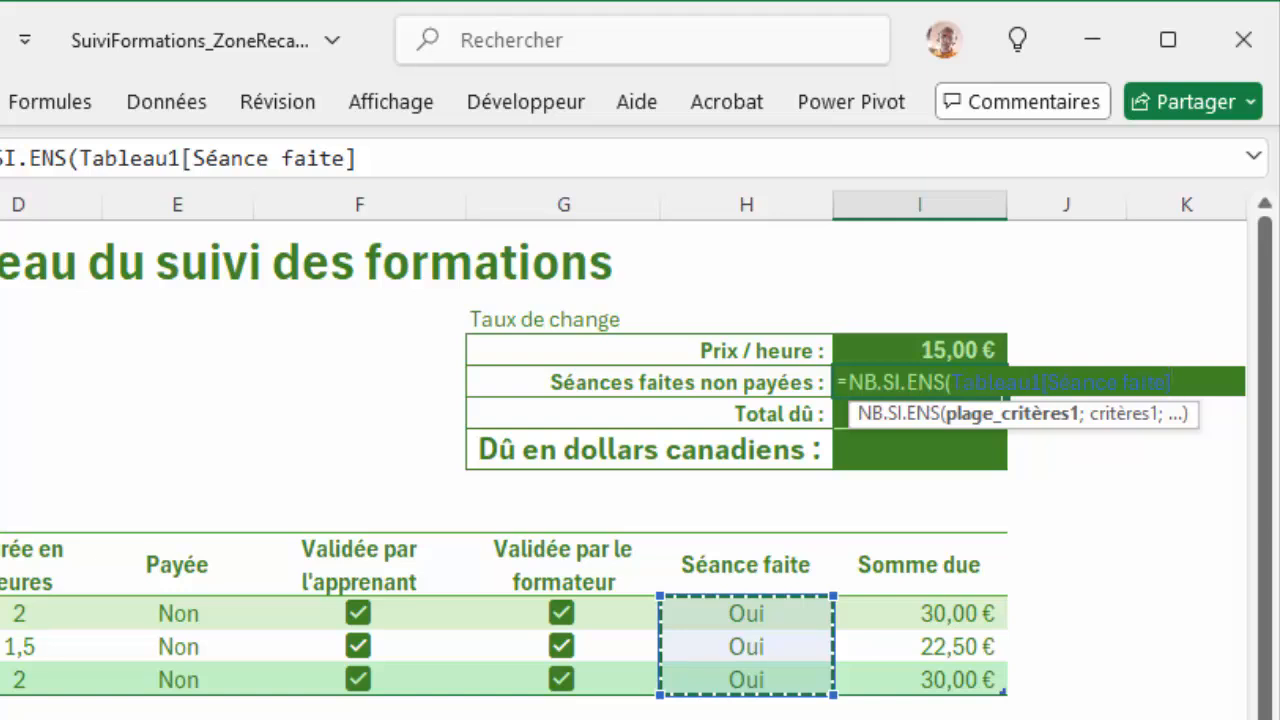
{"action": "type", "text": ";"}
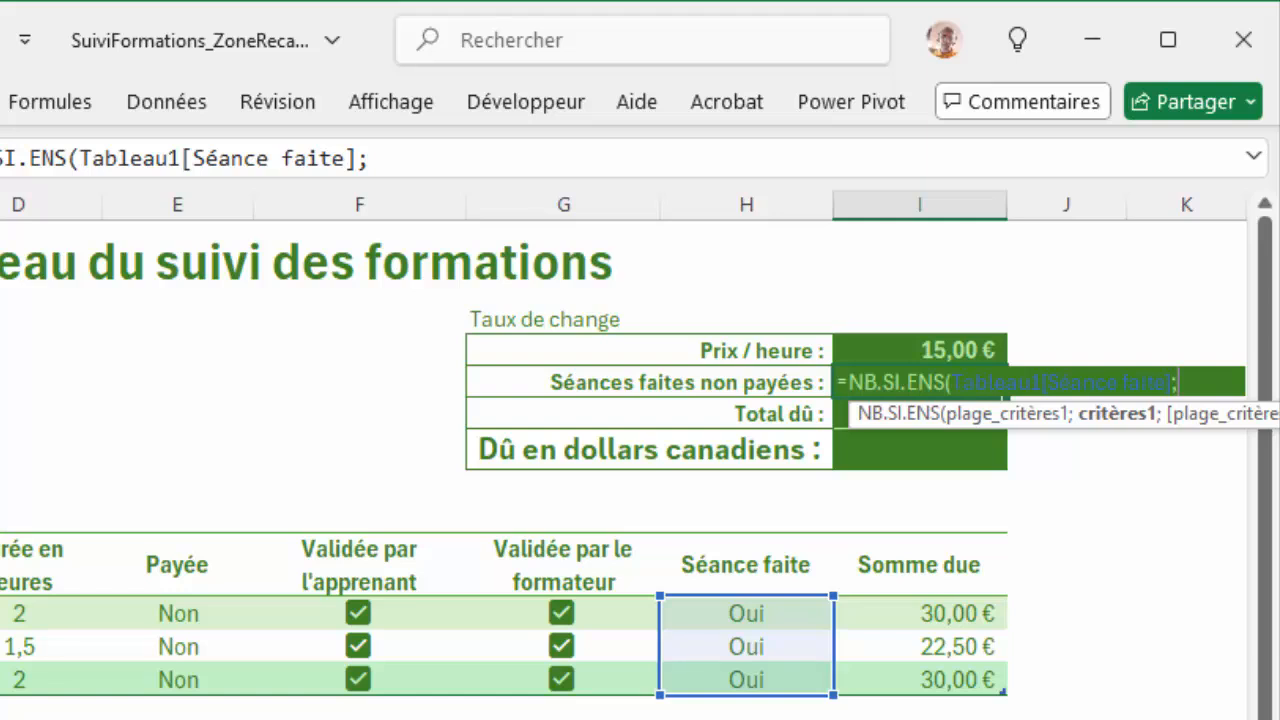
{"action": "type", "text": "\"Oui\""}
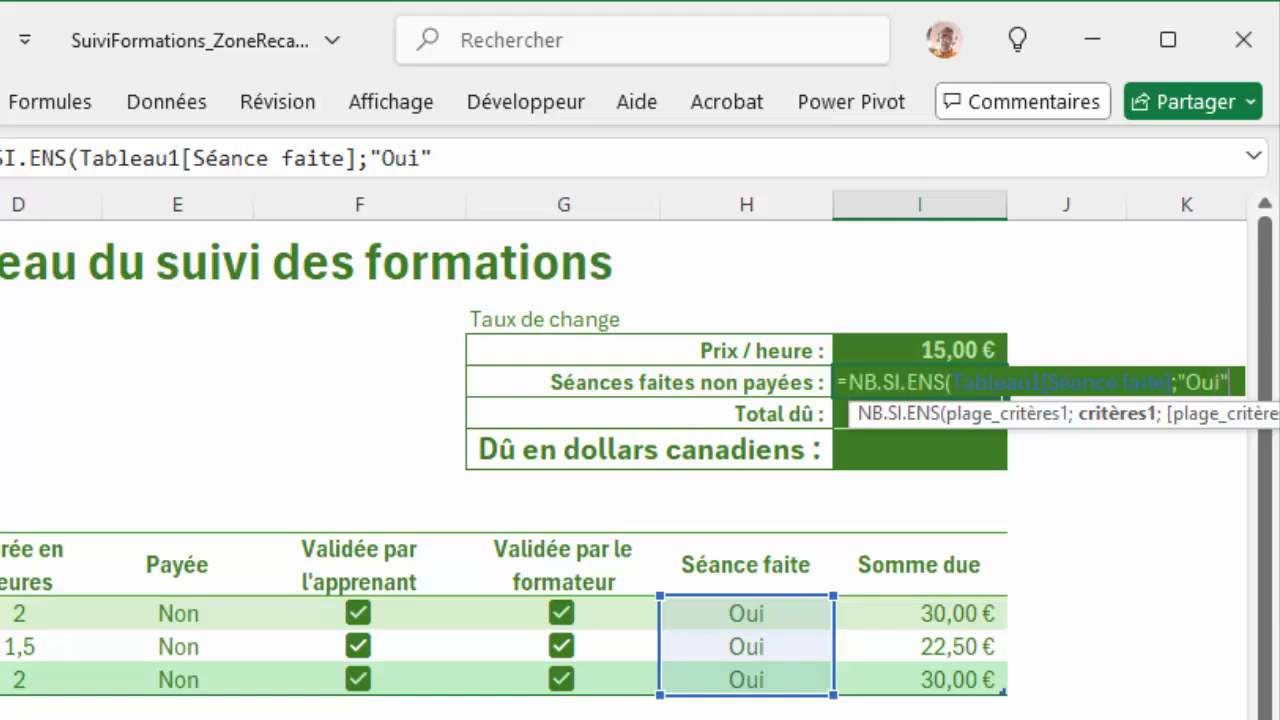
{"action": "type", "text": ";"}
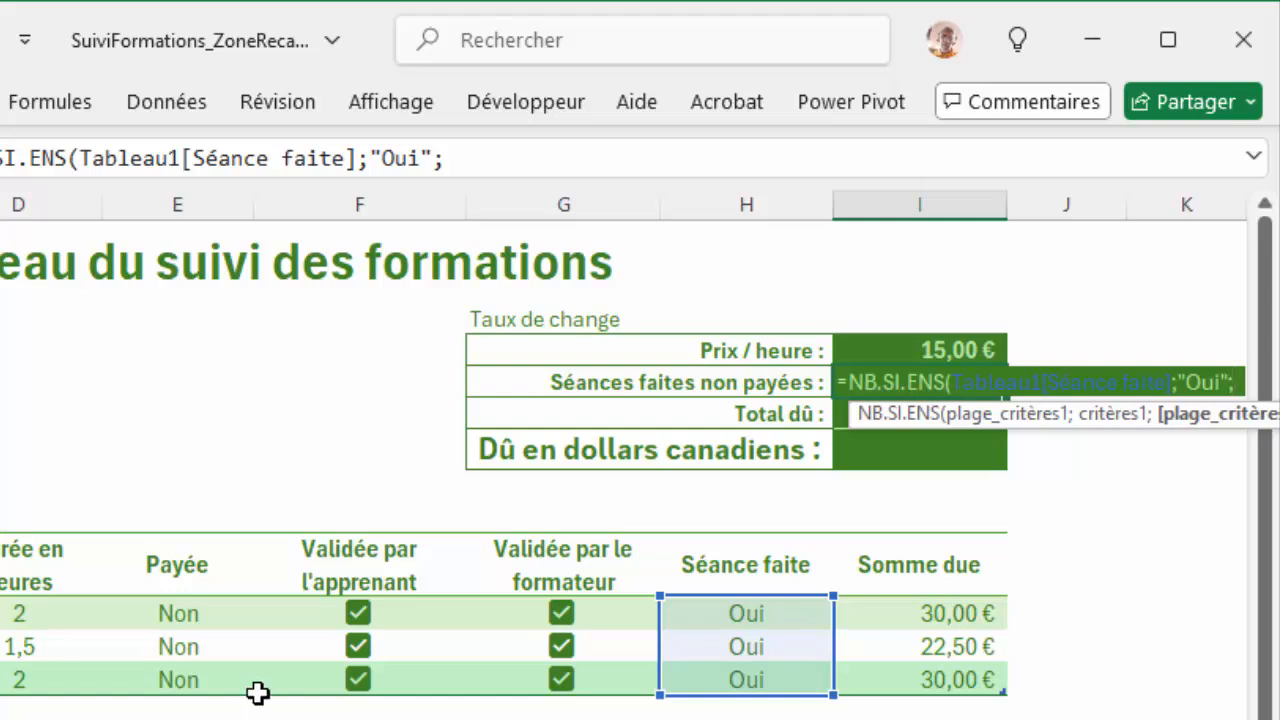
Step: Add Tableau1[Payée] matched to "Non" as the formula's second criterion and complete the formula
{"action": "left_click_drag", "start_coordinate": [219, 613], "coordinate": [218, 670]}
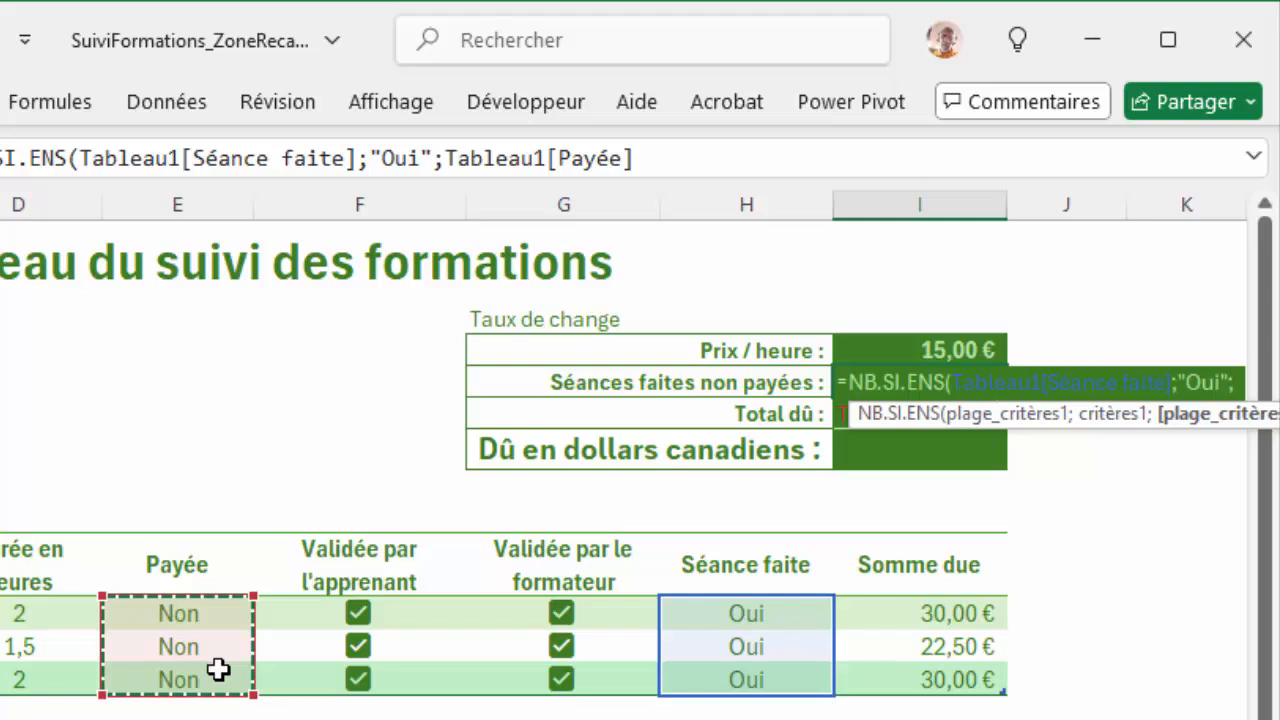
{"action": "type", "text": ";"}
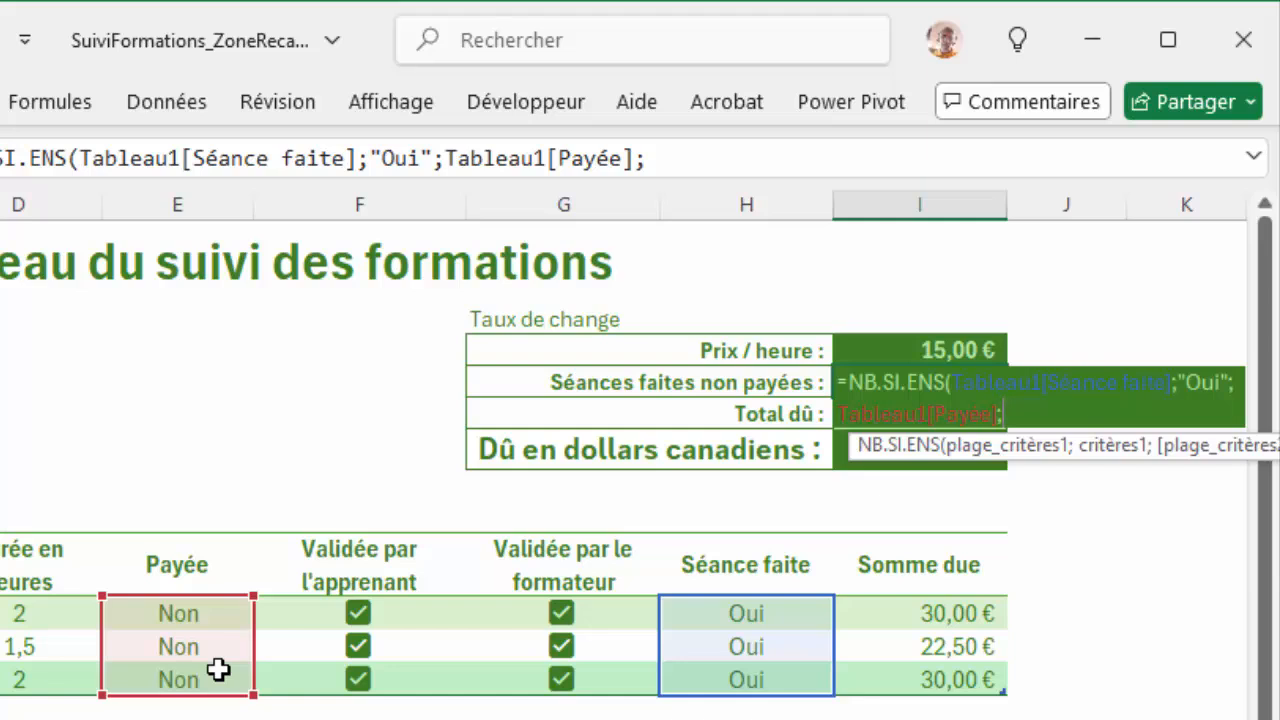
{"action": "type", "text": "\"Non\""}
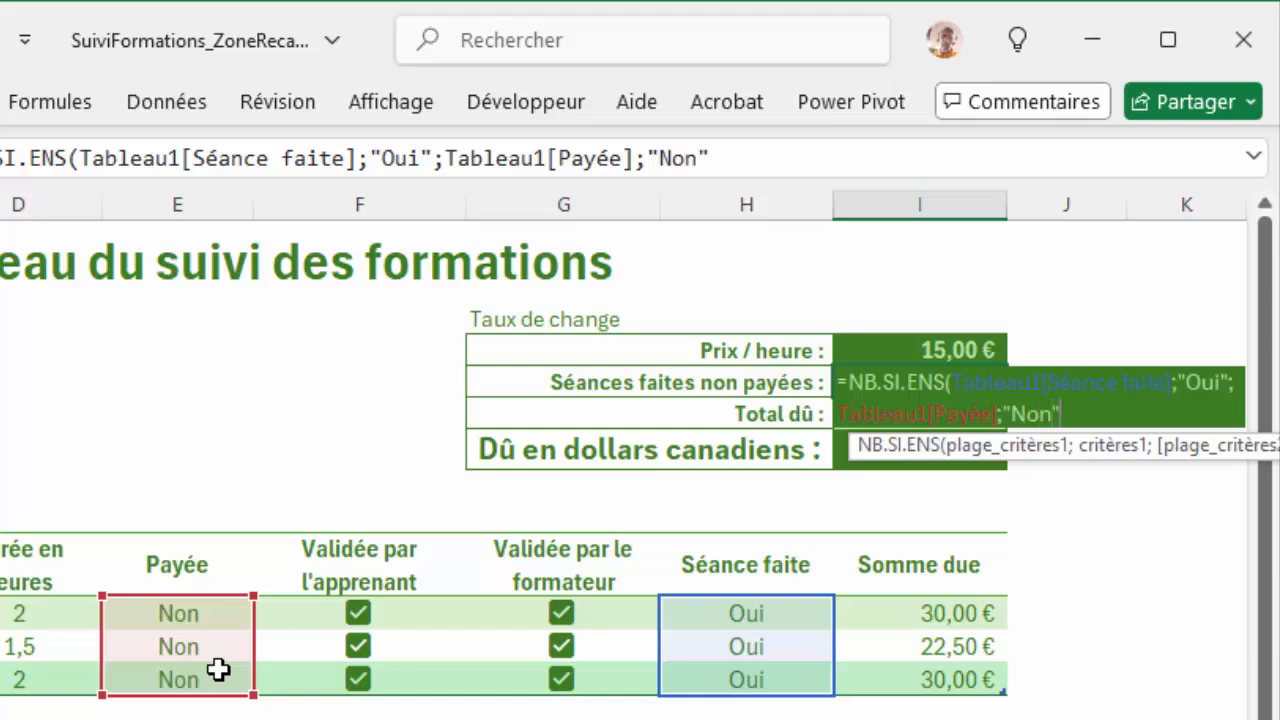
{"action": "type", "text": ")"}
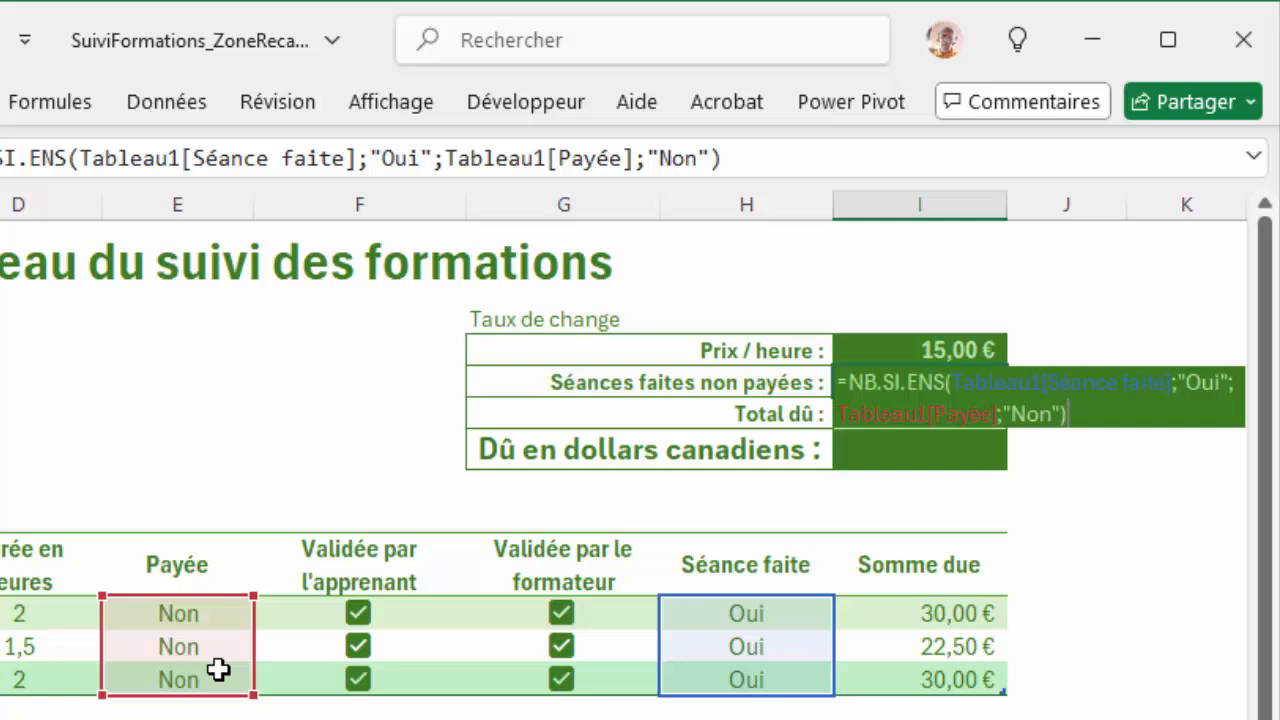
{"action": "key", "text": "Return"}
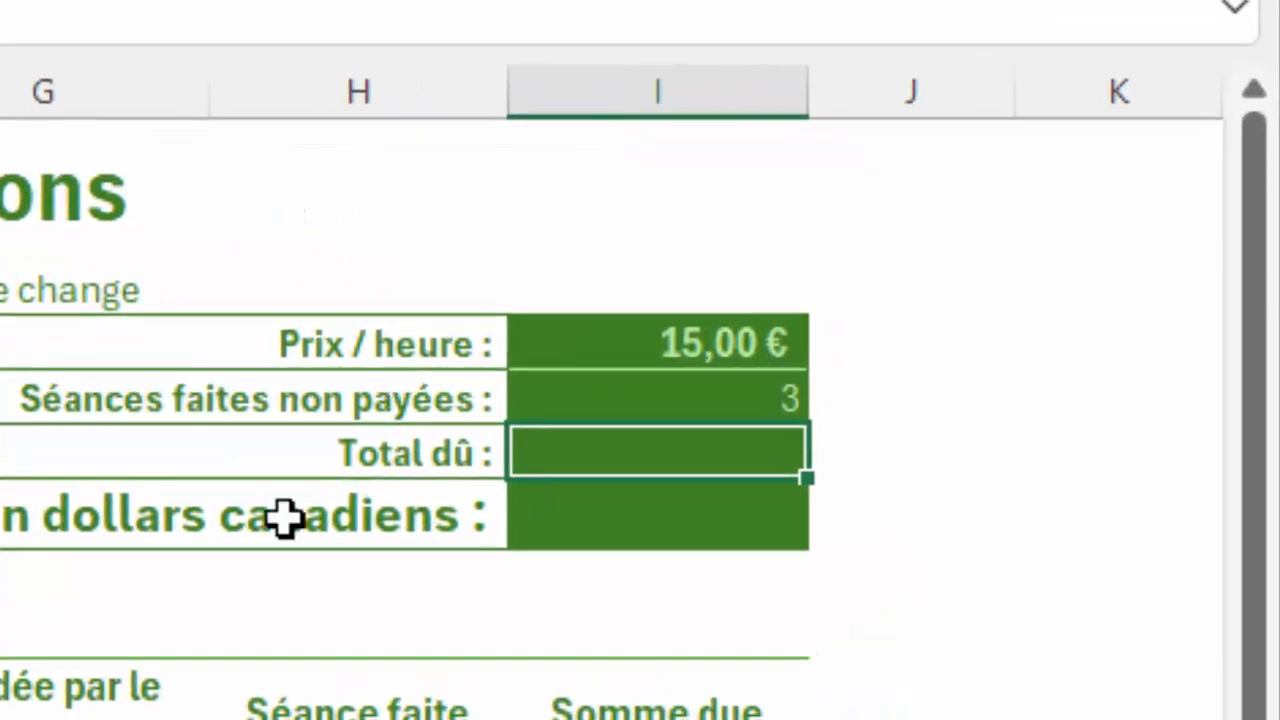
Step: Format the Séances faites non payées result in I4 as bold with font size 14
{"action": "left_click", "coordinate": [610, 400]}
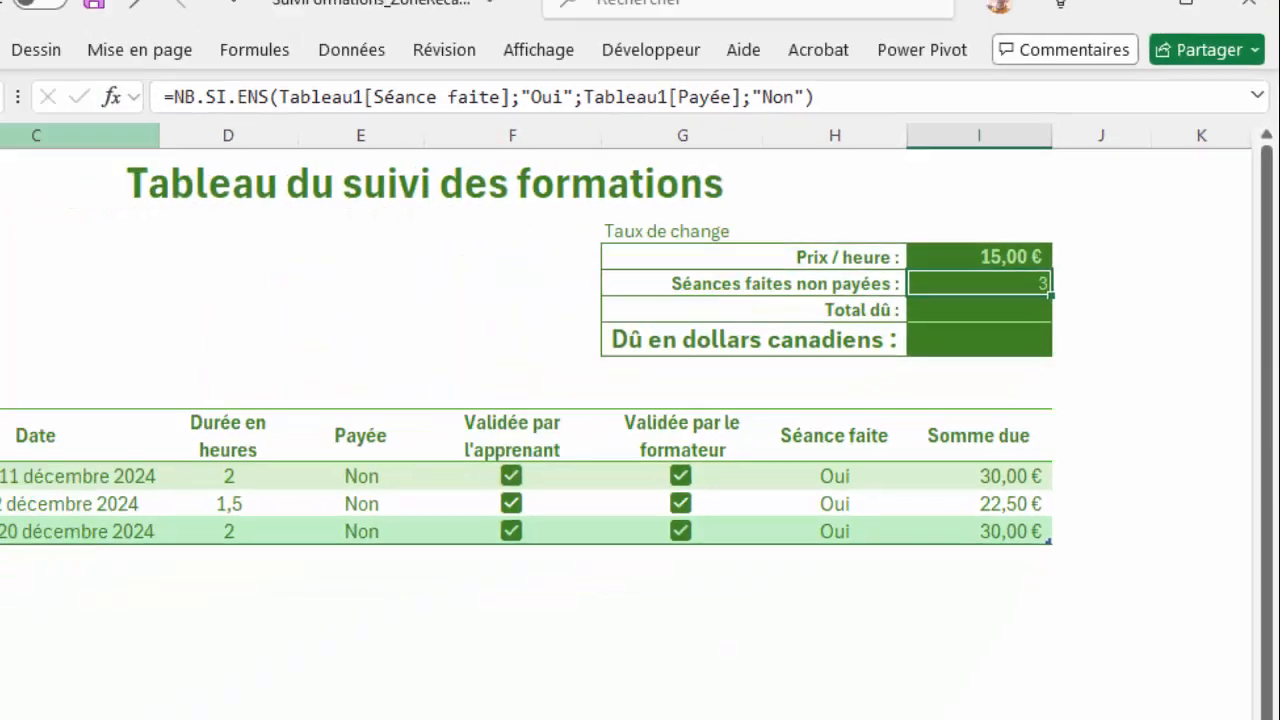
{"action": "left_click", "coordinate": [97, 71]}
{"action": "left_click", "coordinate": [152, 140]}
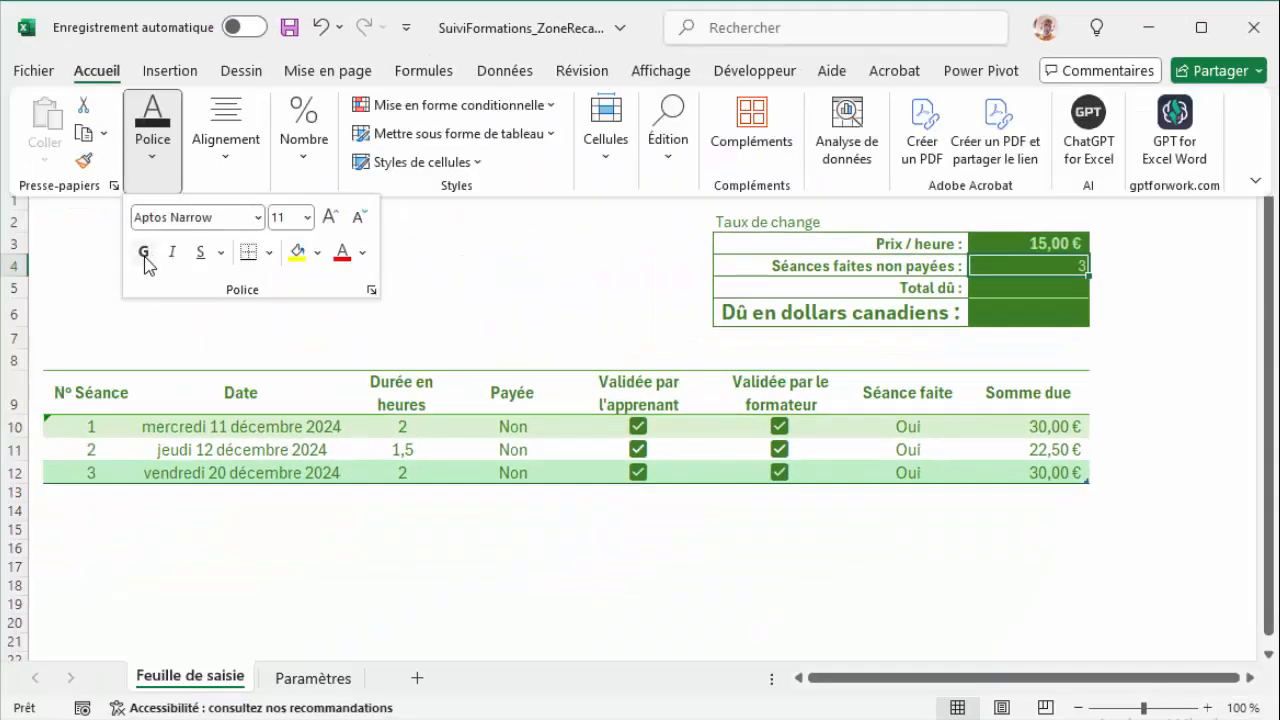
{"action": "left_click", "coordinate": [145, 256]}
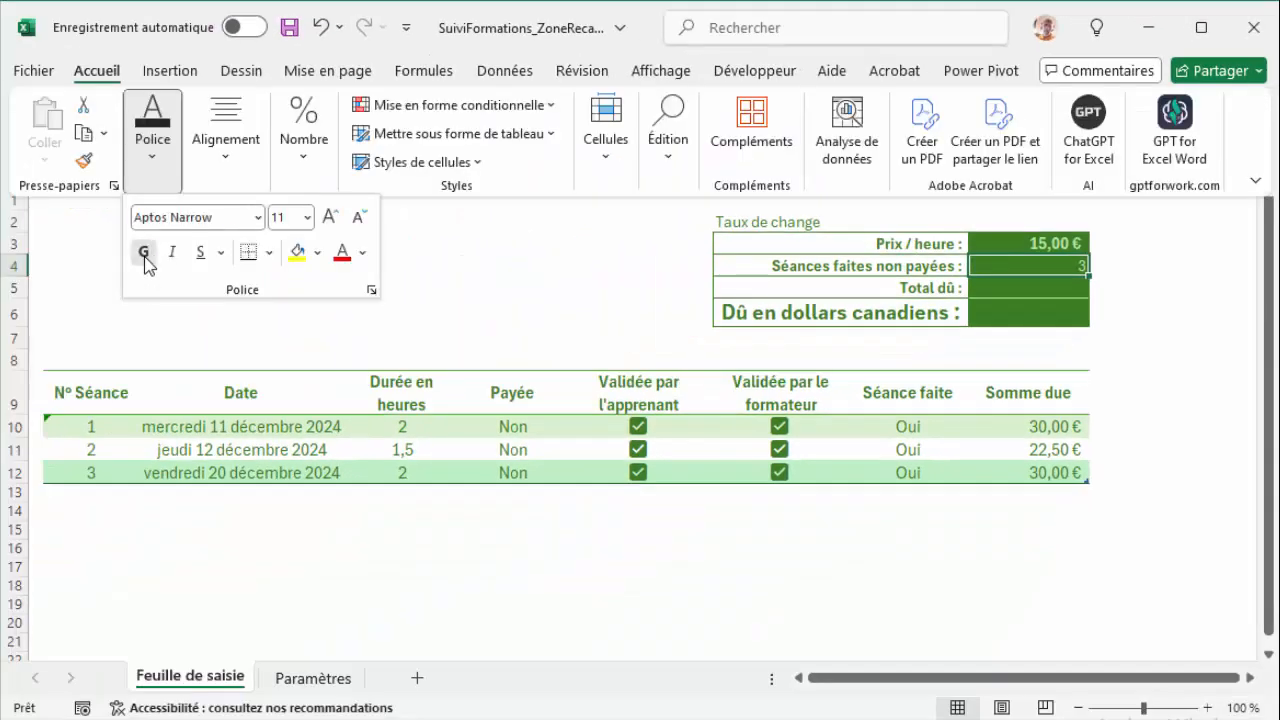
{"action": "left_click", "coordinate": [330, 218]}
{"action": "left_click", "coordinate": [330, 218]}
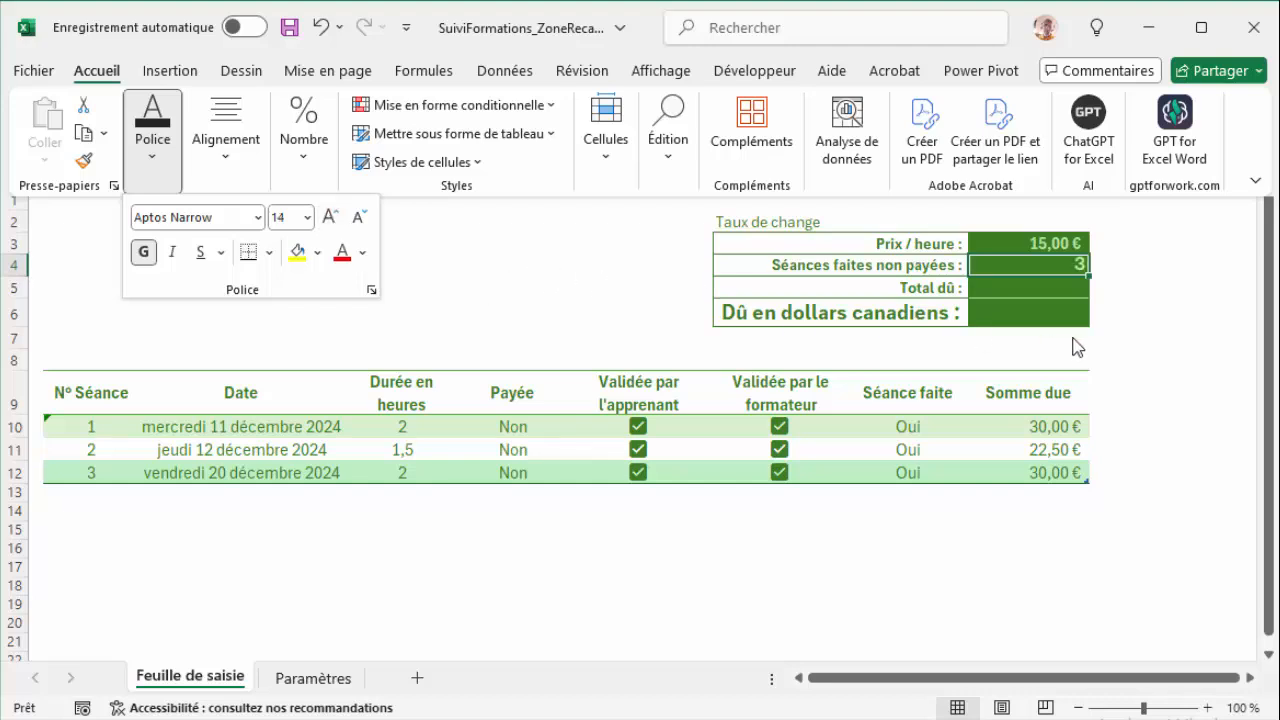
{"action": "key", "text": "Escape"}
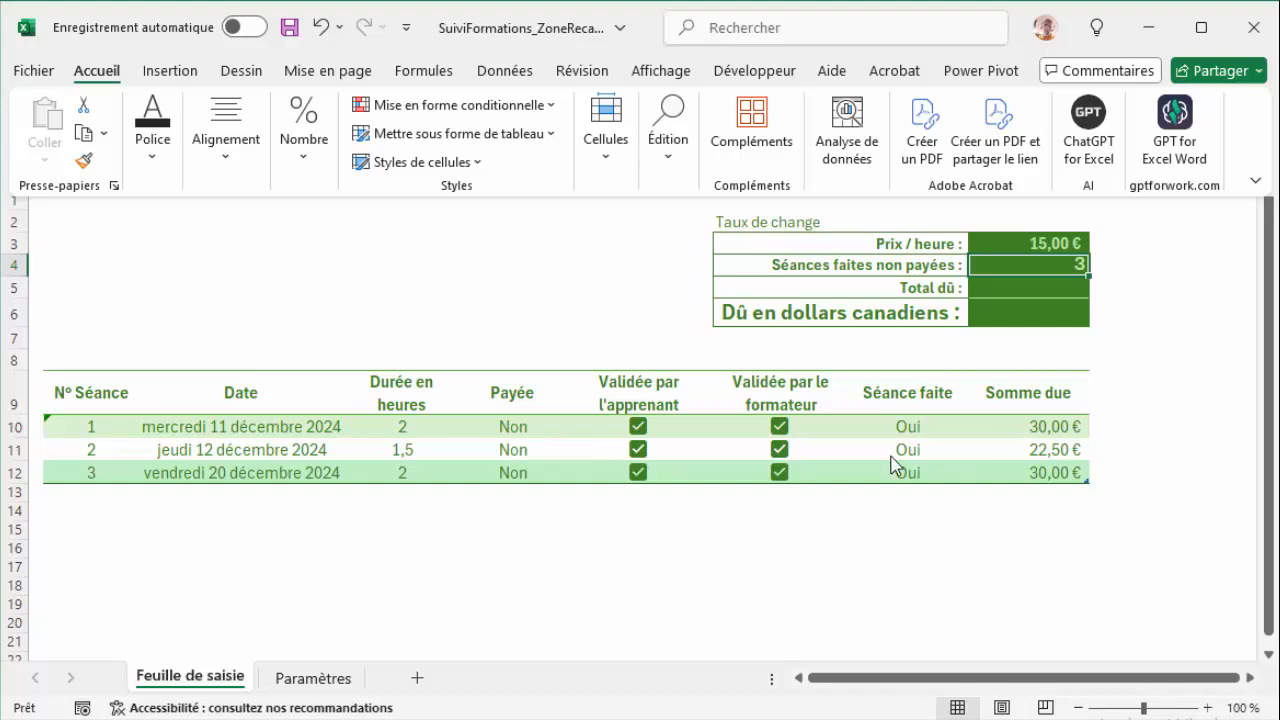
{"action": "key", "text": "Escape"}
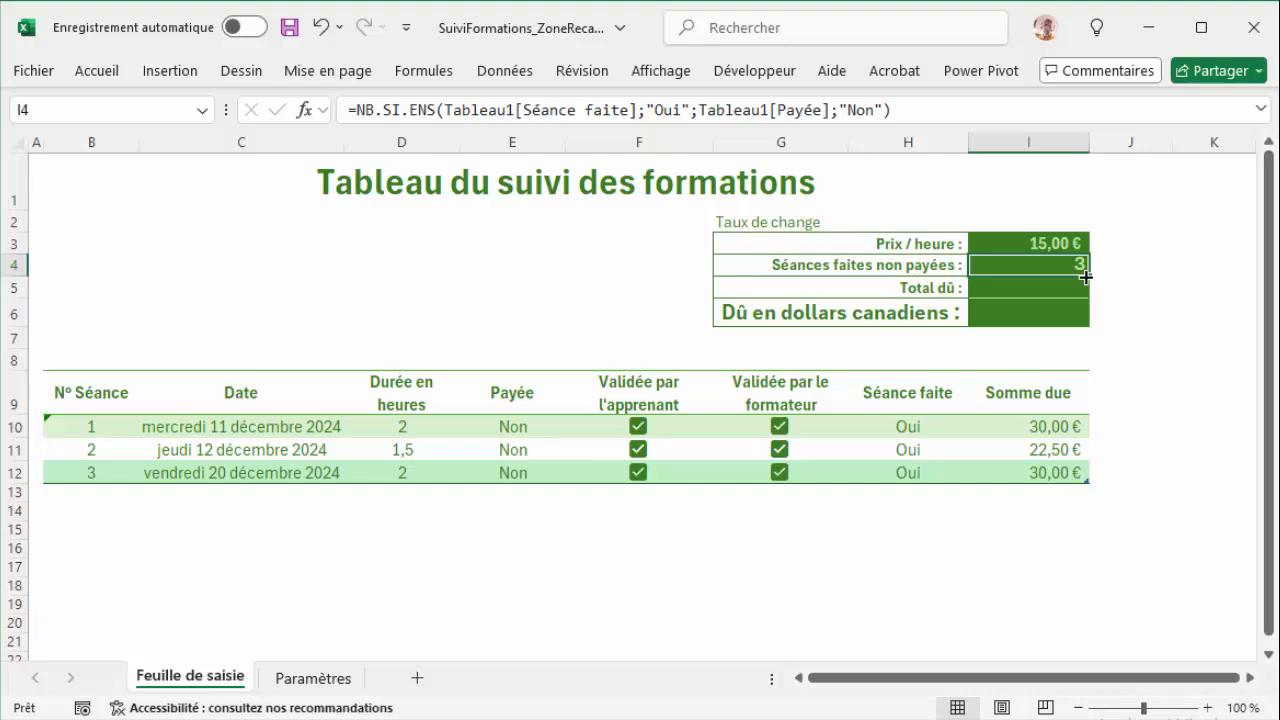
Step: Set the Payée value of session 1 to Oui to test the unpaid sessions formula
{"action": "left_click", "coordinate": [560, 430]}
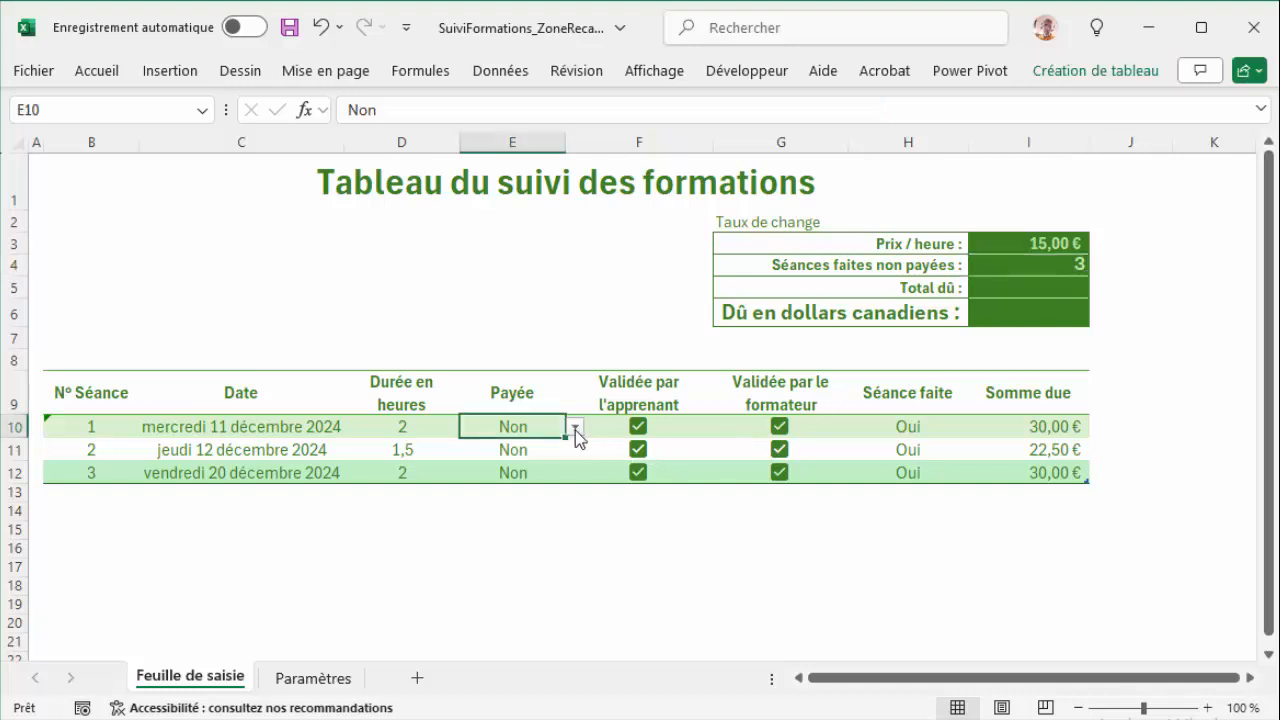
{"action": "left_click", "coordinate": [575, 427]}
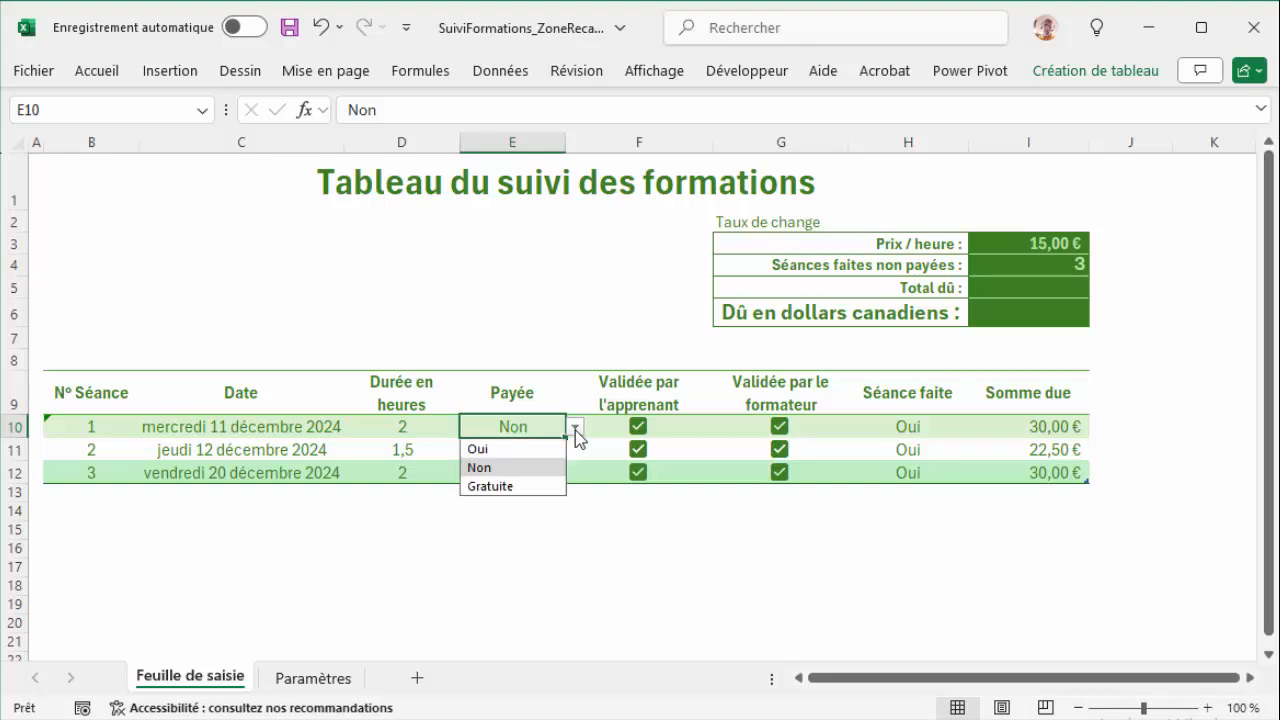
{"action": "left_click", "coordinate": [520, 449]}
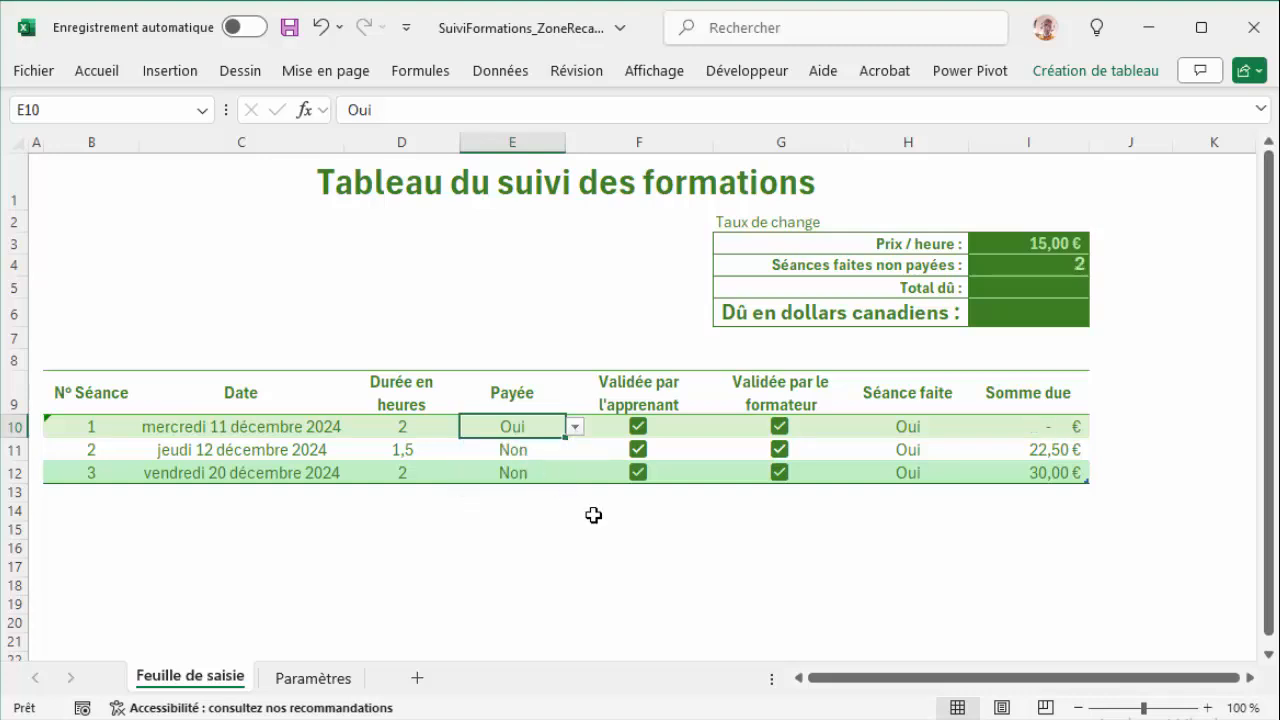
{"action": "left_click", "coordinate": [623, 527]}
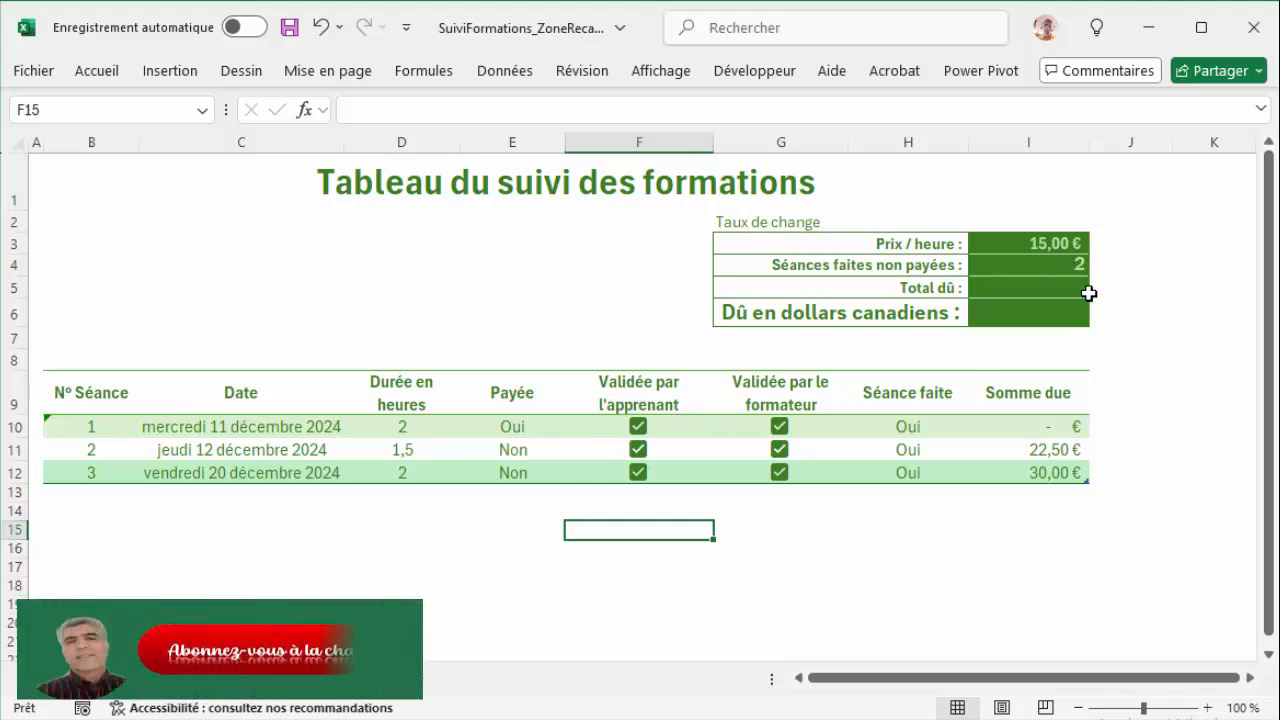
Step: Clear the trainer validation checkbox of session 2 as a test of the formula, and check it again
{"action": "left_click", "coordinate": [785, 458]}
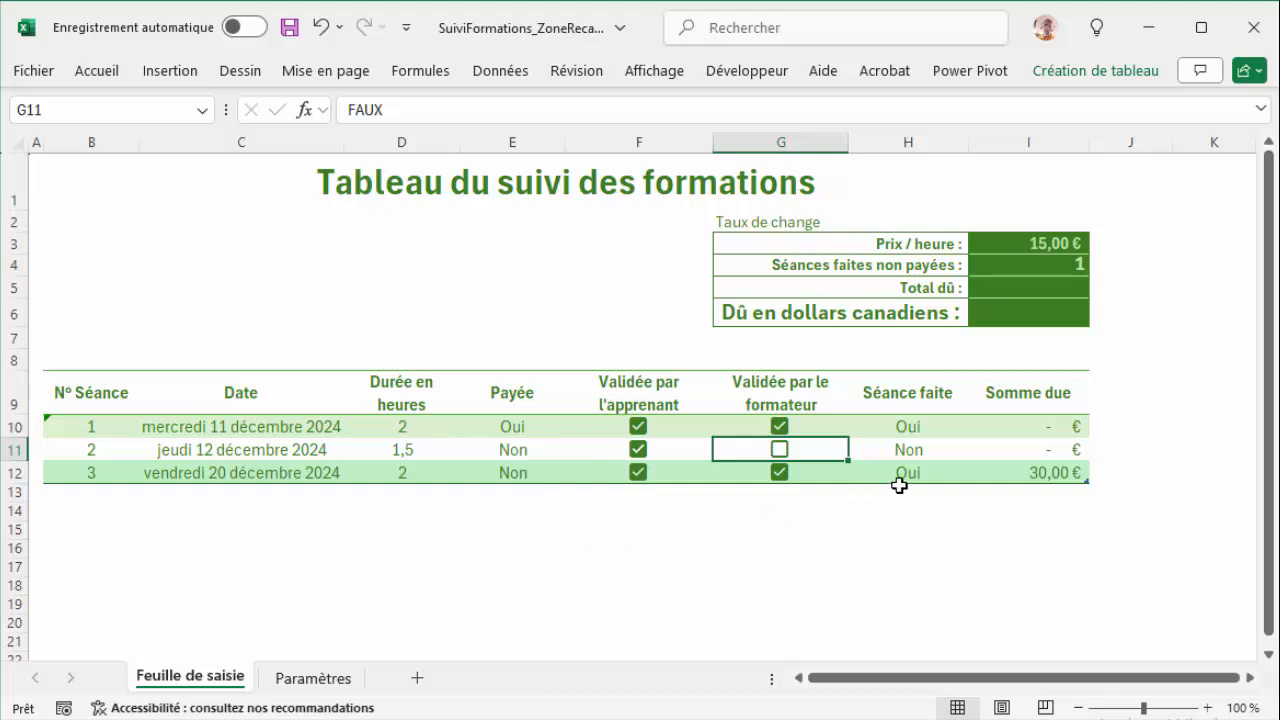
{"action": "left_click", "coordinate": [779, 450]}
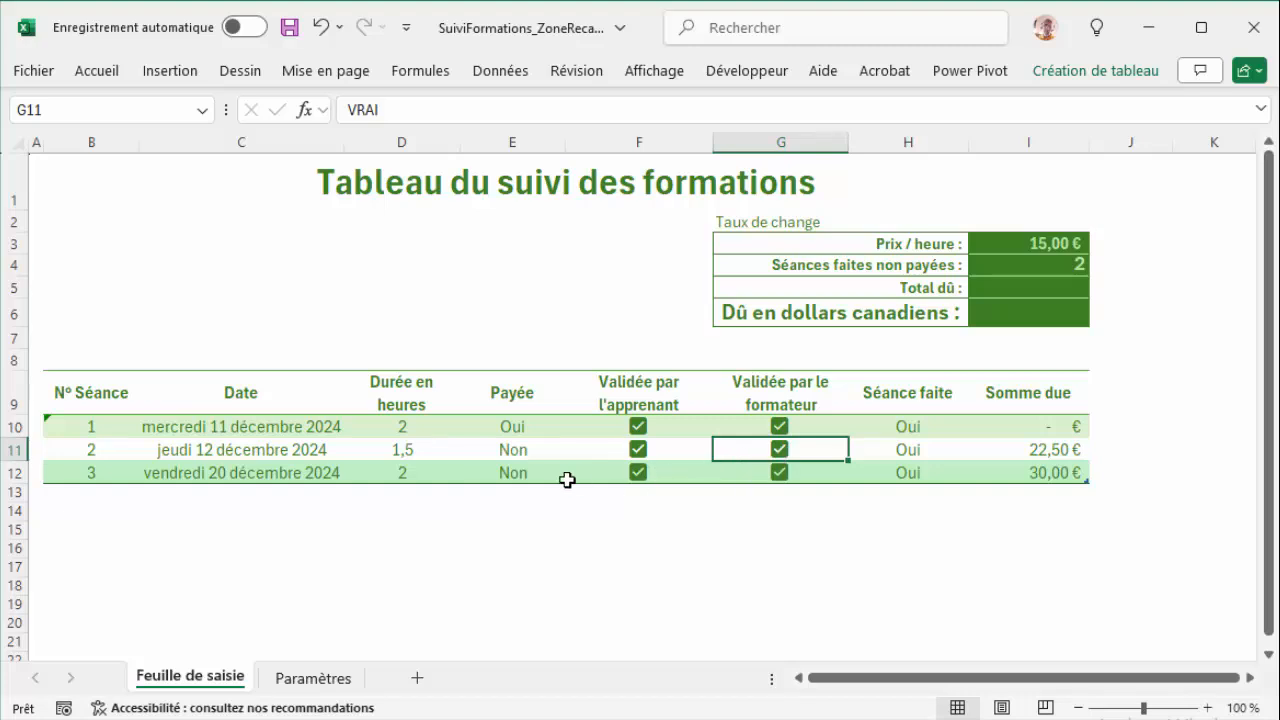
Step: Restore the Payée value of session 1 to Non
{"action": "left_click", "coordinate": [560, 427]}
{"action": "left_click", "coordinate": [575, 427]}
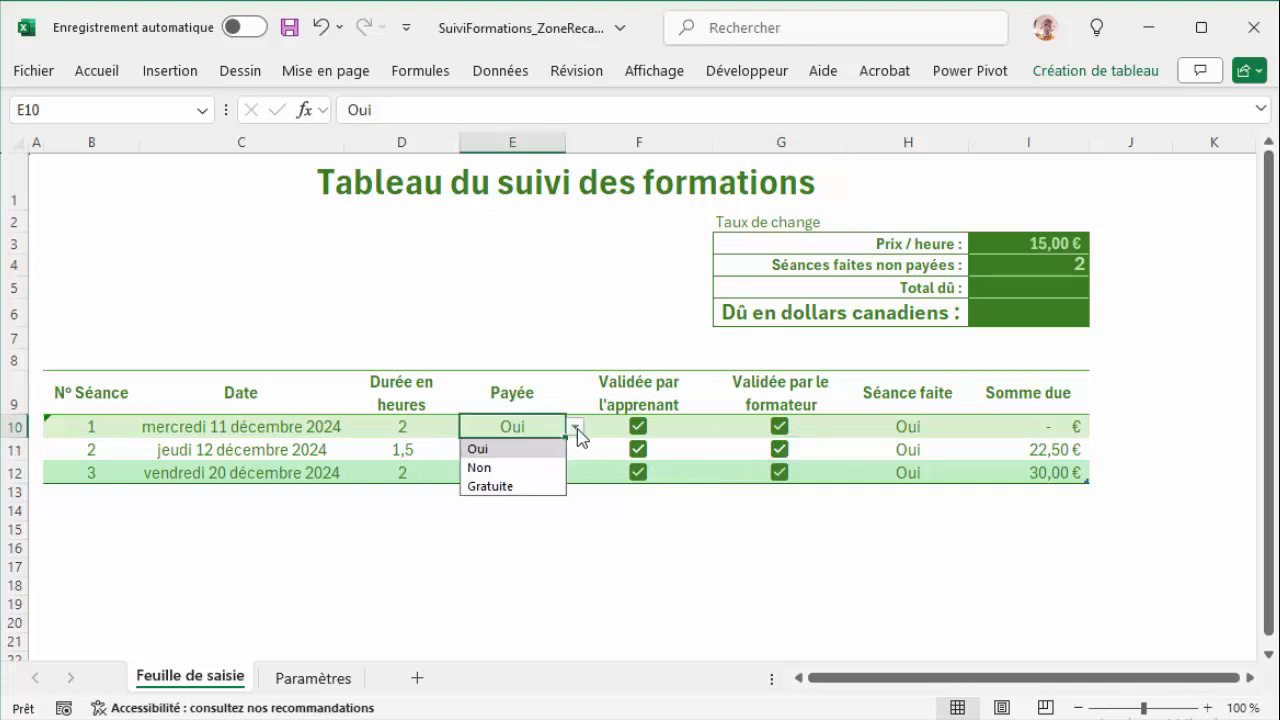
{"action": "left_click", "coordinate": [544, 470]}
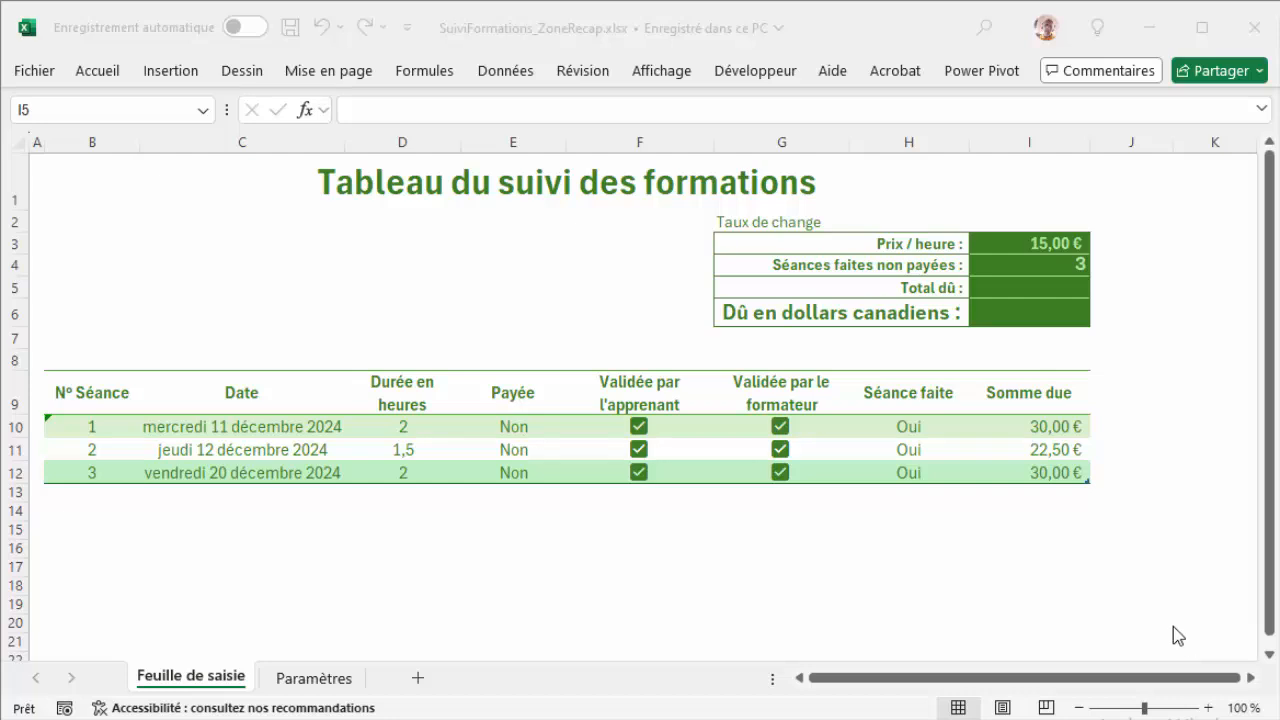
Step: Enter the formula =SOMME(Tableau1[Somme due]) in cell I5 for Total dû
{"action": "left_click", "coordinate": [1038, 289]}
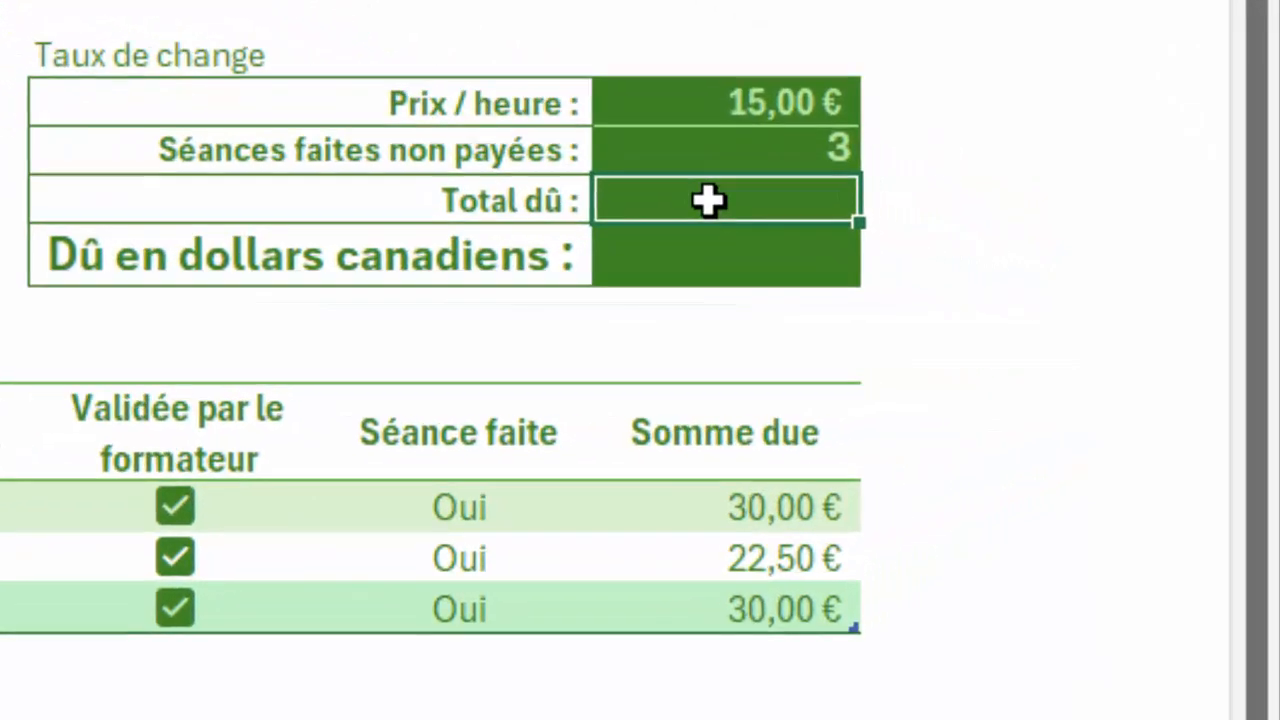
{"action": "type", "text": "="}
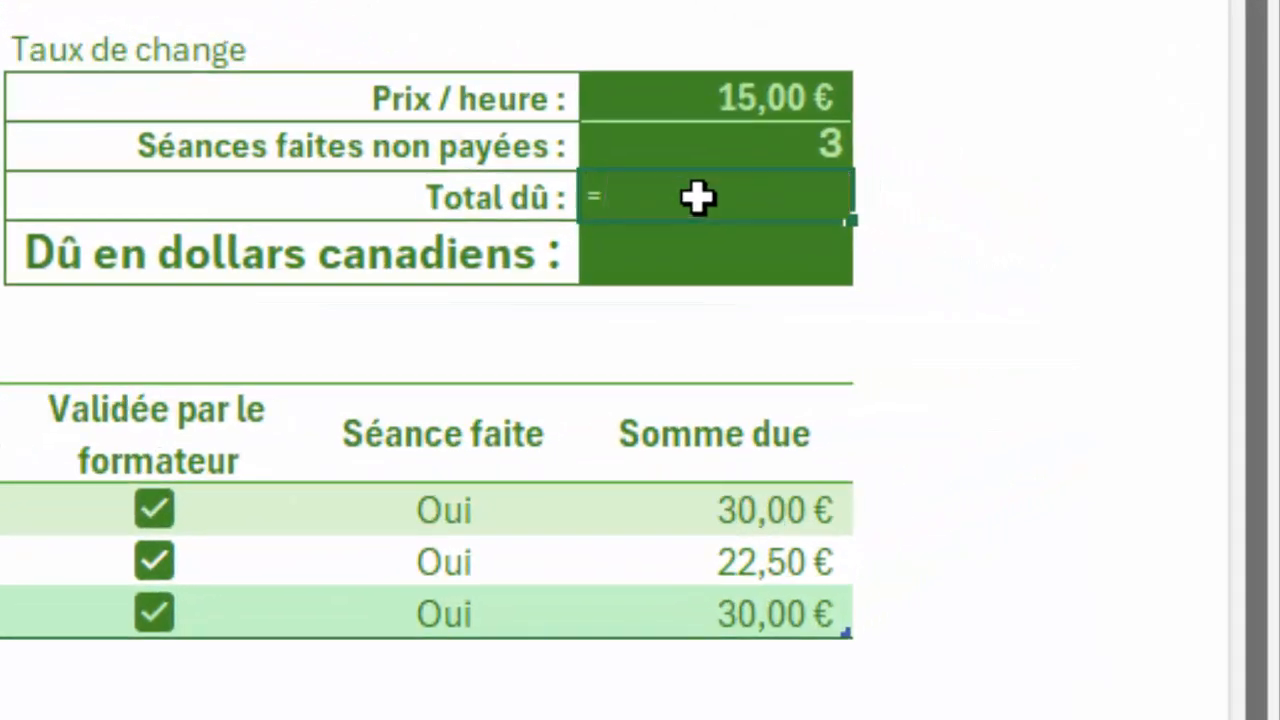
{"action": "type", "text": "somme"}
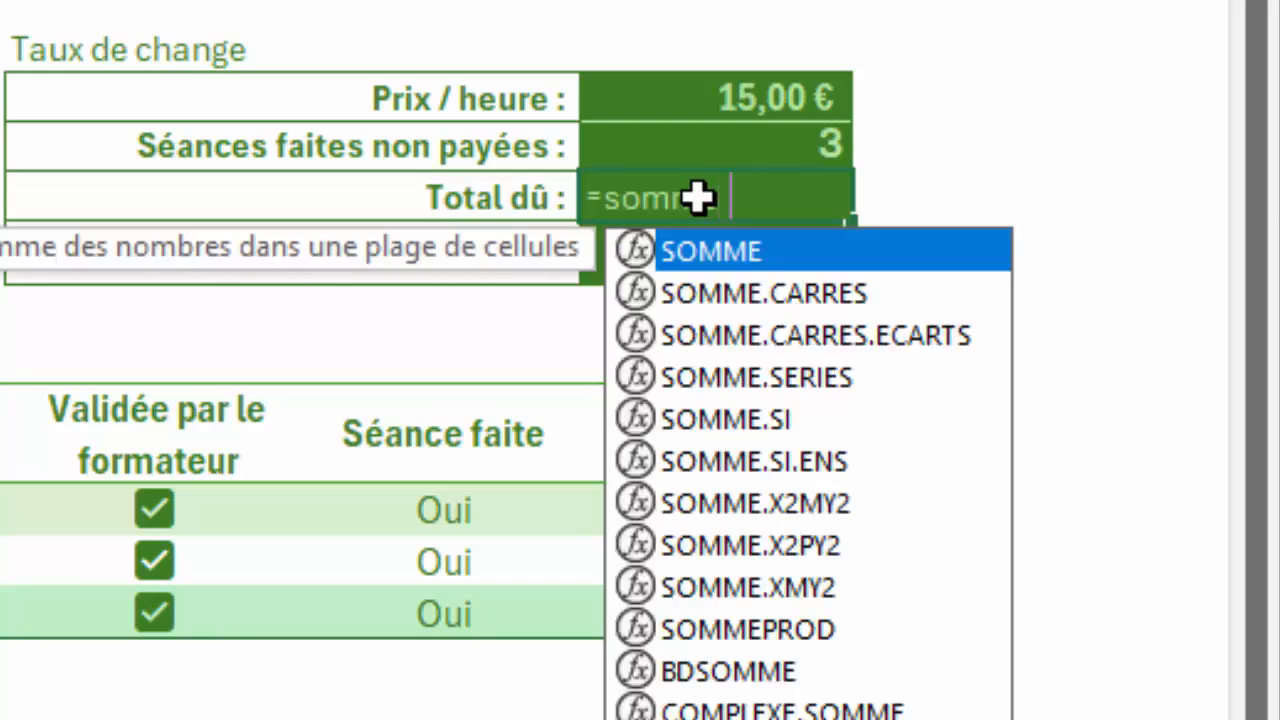
{"action": "key", "text": "Tab"}
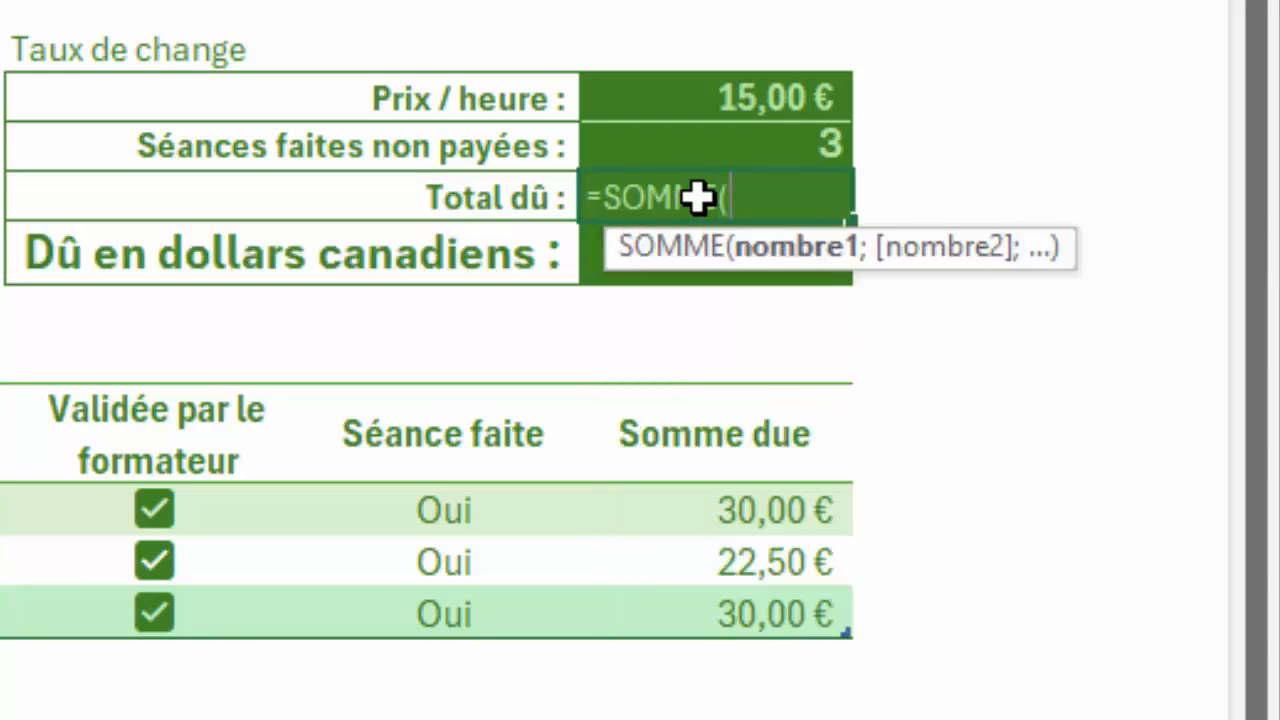
{"action": "left_click", "coordinate": [733, 525]}
{"action": "left_click_drag", "start_coordinate": [733, 535], "coordinate": [733, 591]}
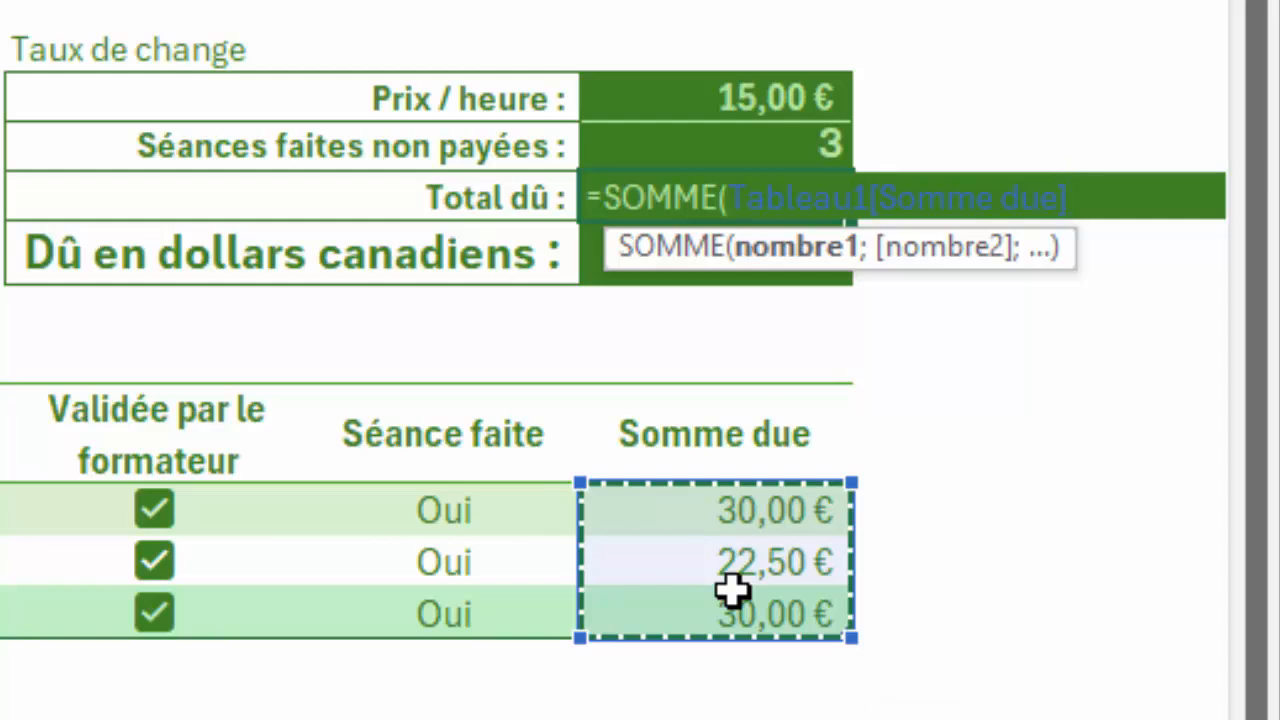
{"action": "type", "text": ")"}
{"action": "key", "text": "Return"}
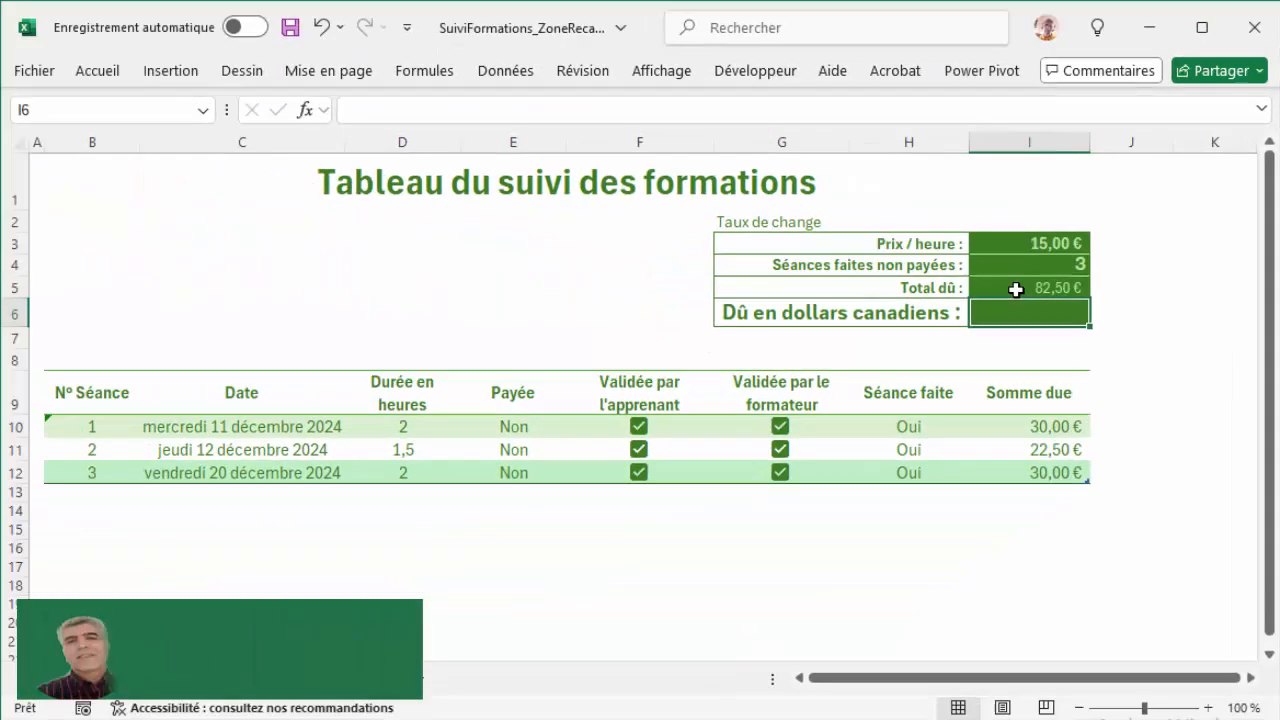
Step: Make the Total dû amount in cell I5 bold and increase its font size to 14
{"action": "left_click", "coordinate": [847, 243]}
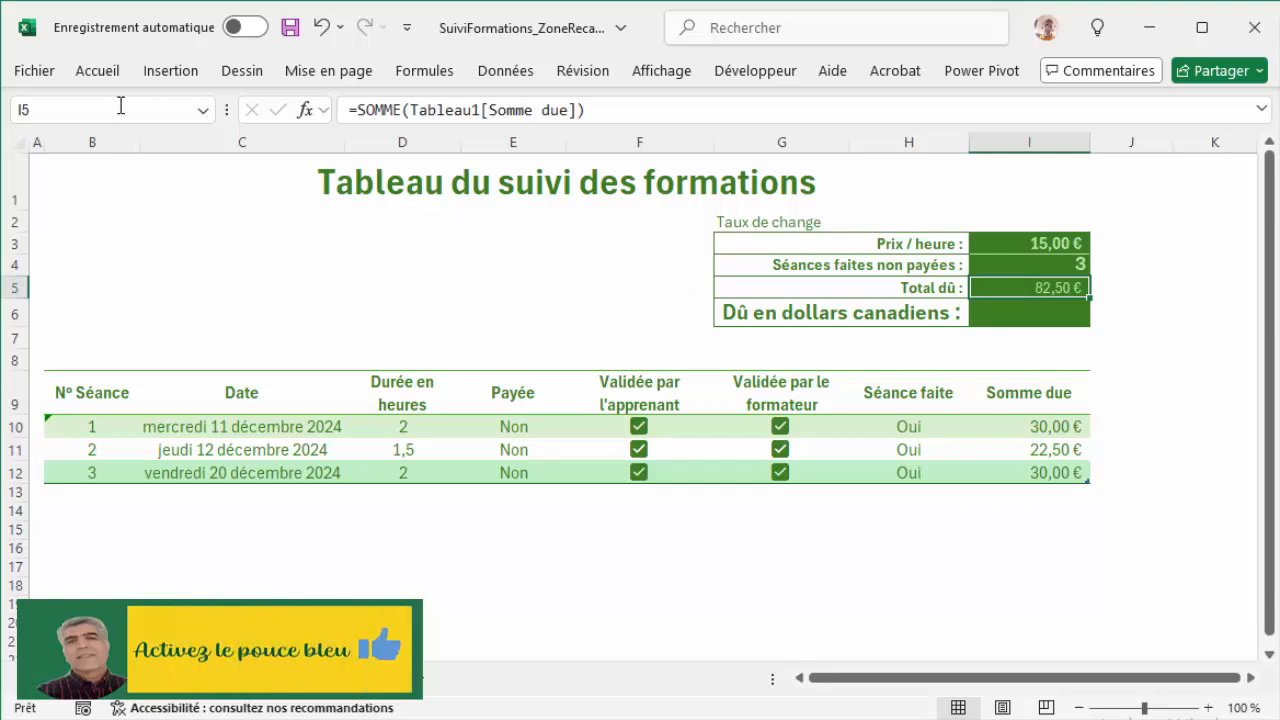
{"action": "left_click", "coordinate": [112, 74]}
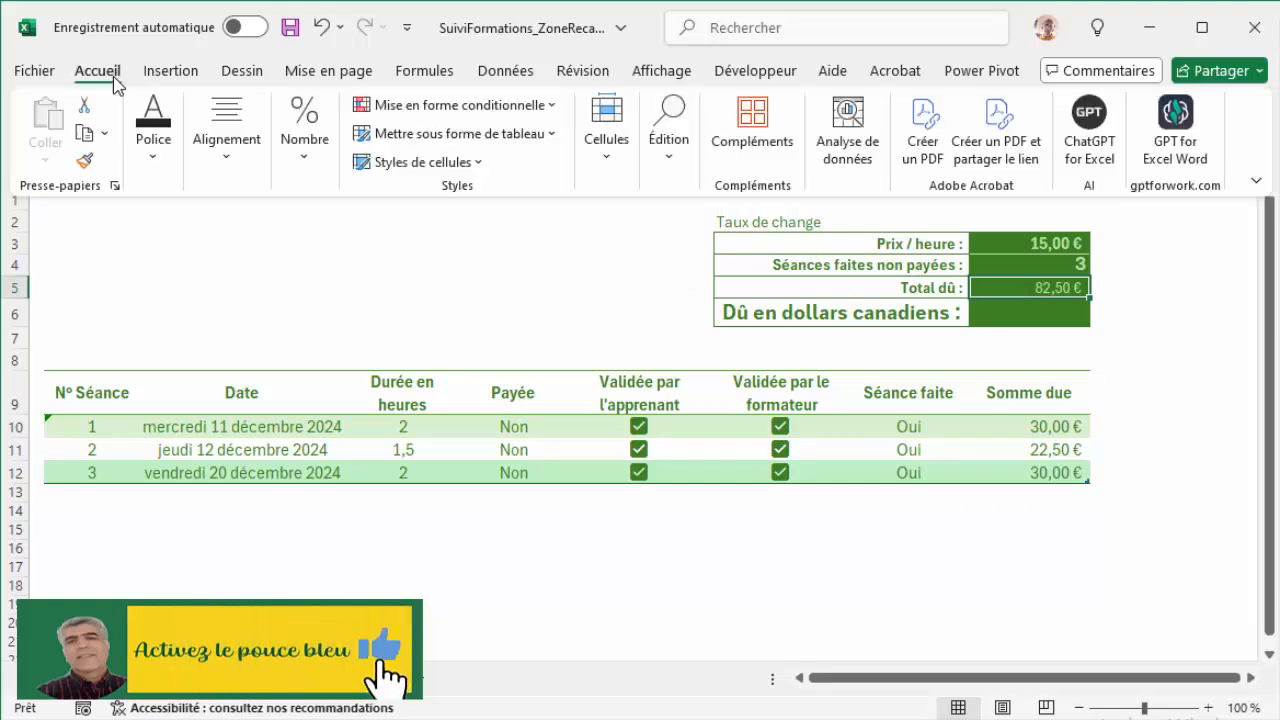
{"action": "left_click", "coordinate": [154, 172]}
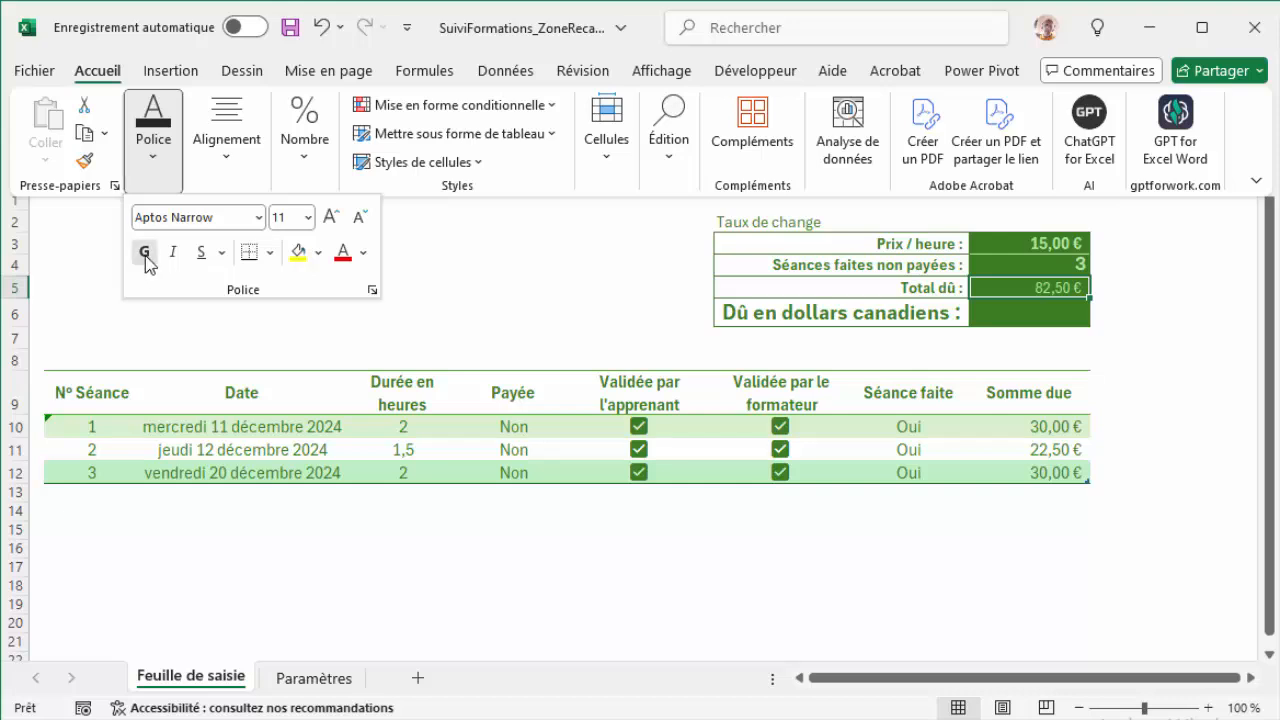
{"action": "left_click", "coordinate": [145, 252]}
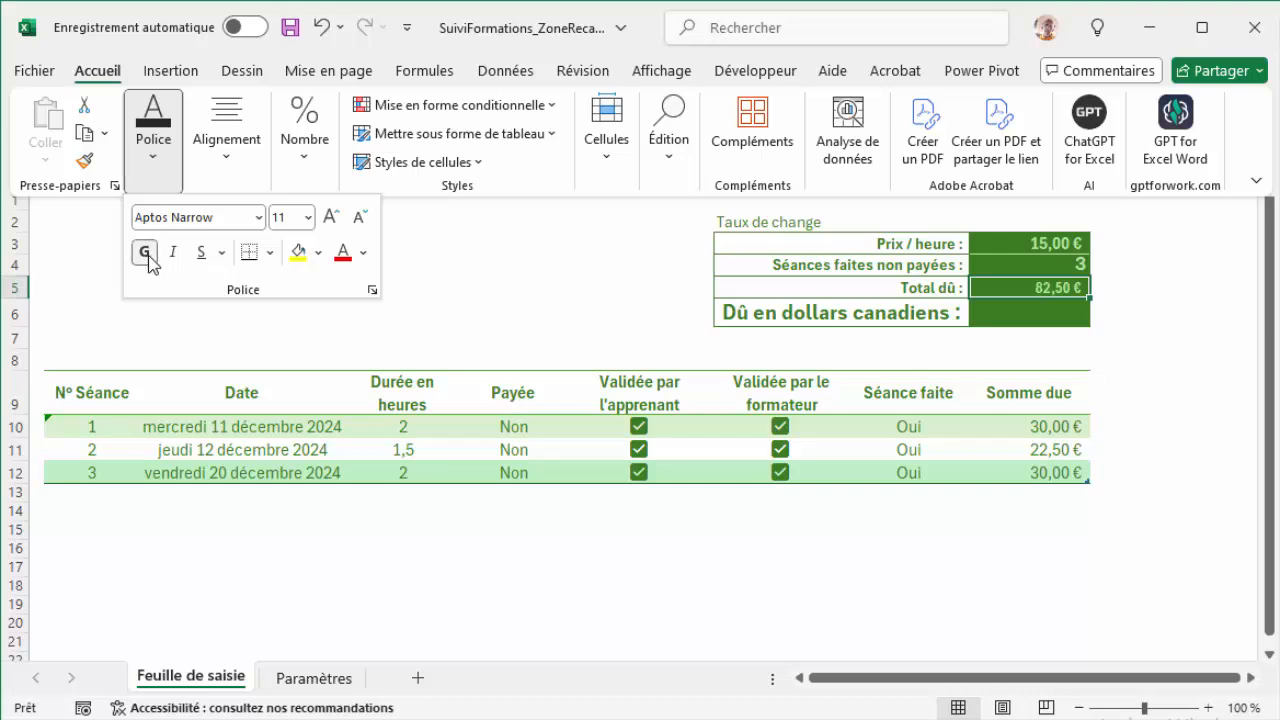
{"action": "left_click", "coordinate": [331, 216]}
{"action": "left_click", "coordinate": [331, 216]}
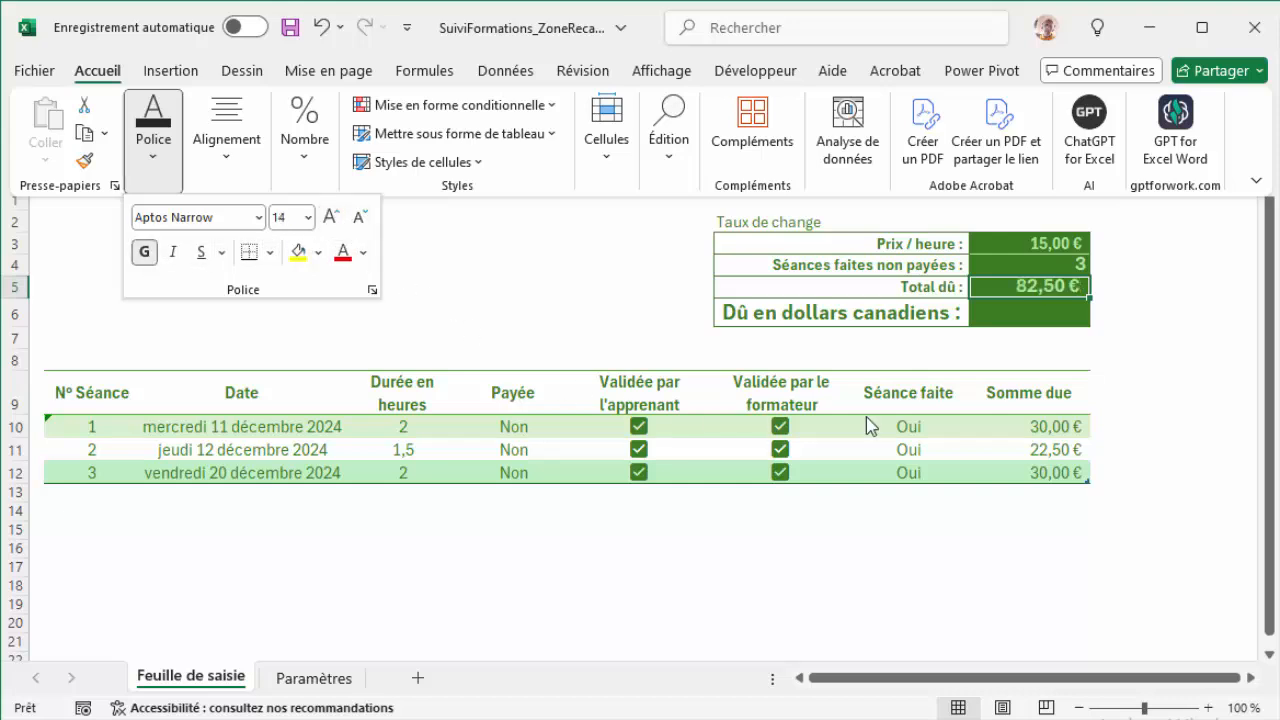
{"action": "left_click", "coordinate": [1078, 288]}
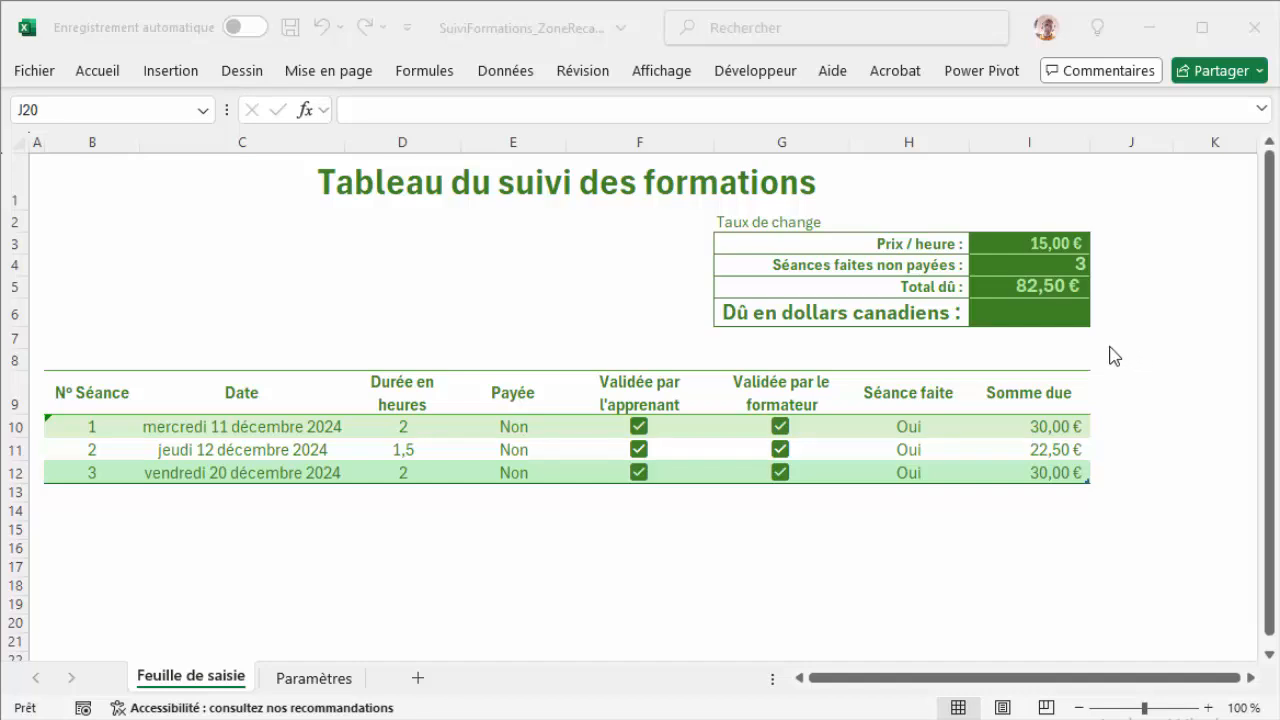
{"action": "left_click", "coordinate": [506, 82]}
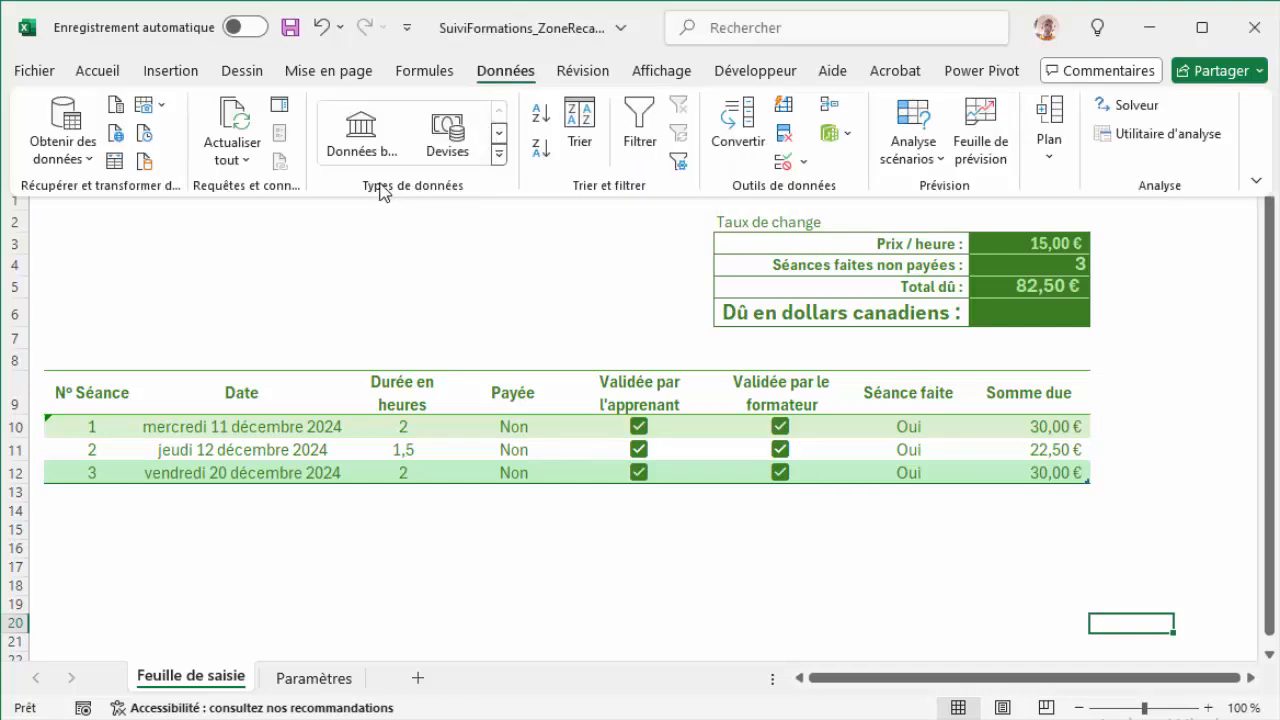
{"action": "left_click", "coordinate": [500, 156]}
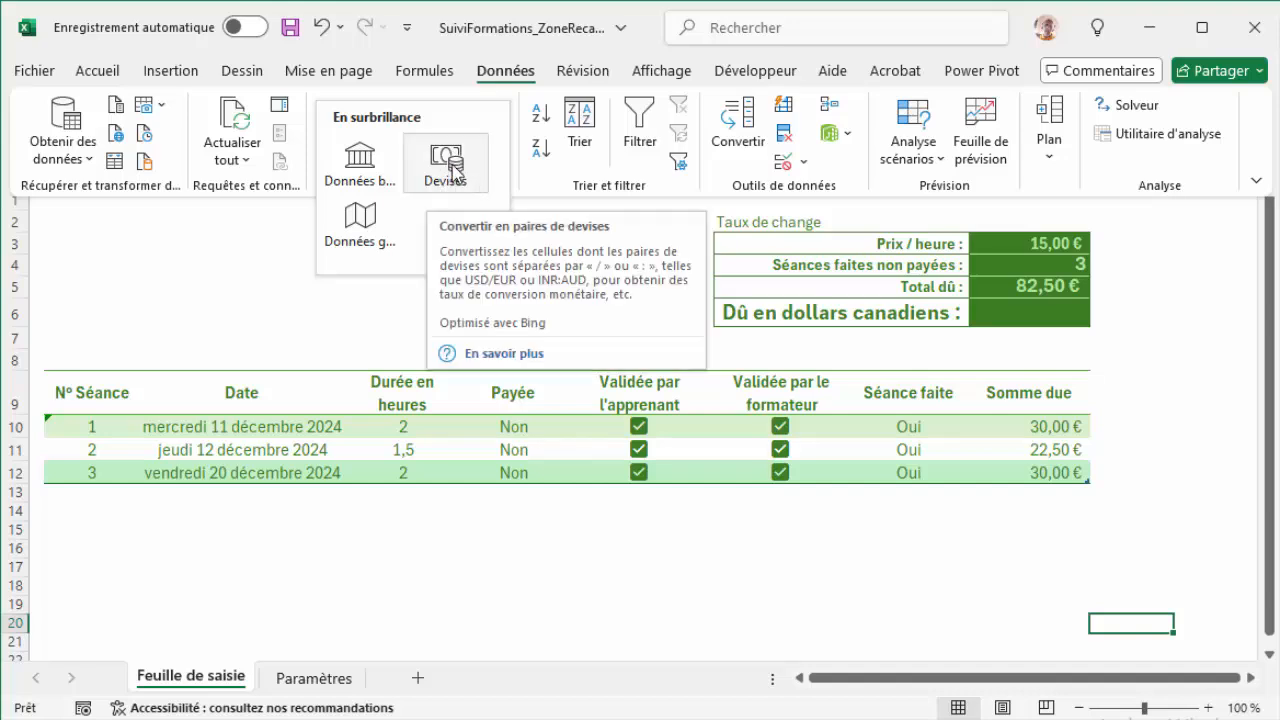
{"action": "left_click", "coordinate": [933, 214]}
Step: Enter the currency pair EUR/CAD in cell H2, beside the Taux de change label
{"action": "left_click", "coordinate": [930, 222]}
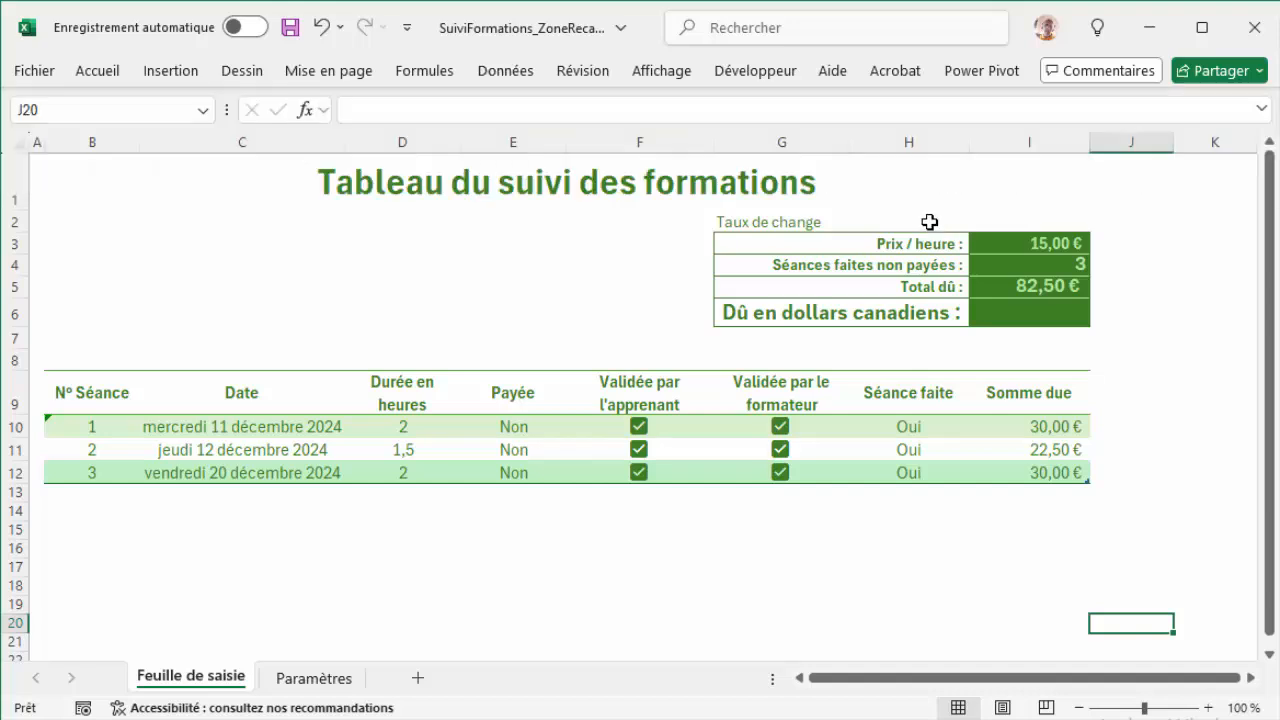
{"action": "left_click", "coordinate": [930, 218]}
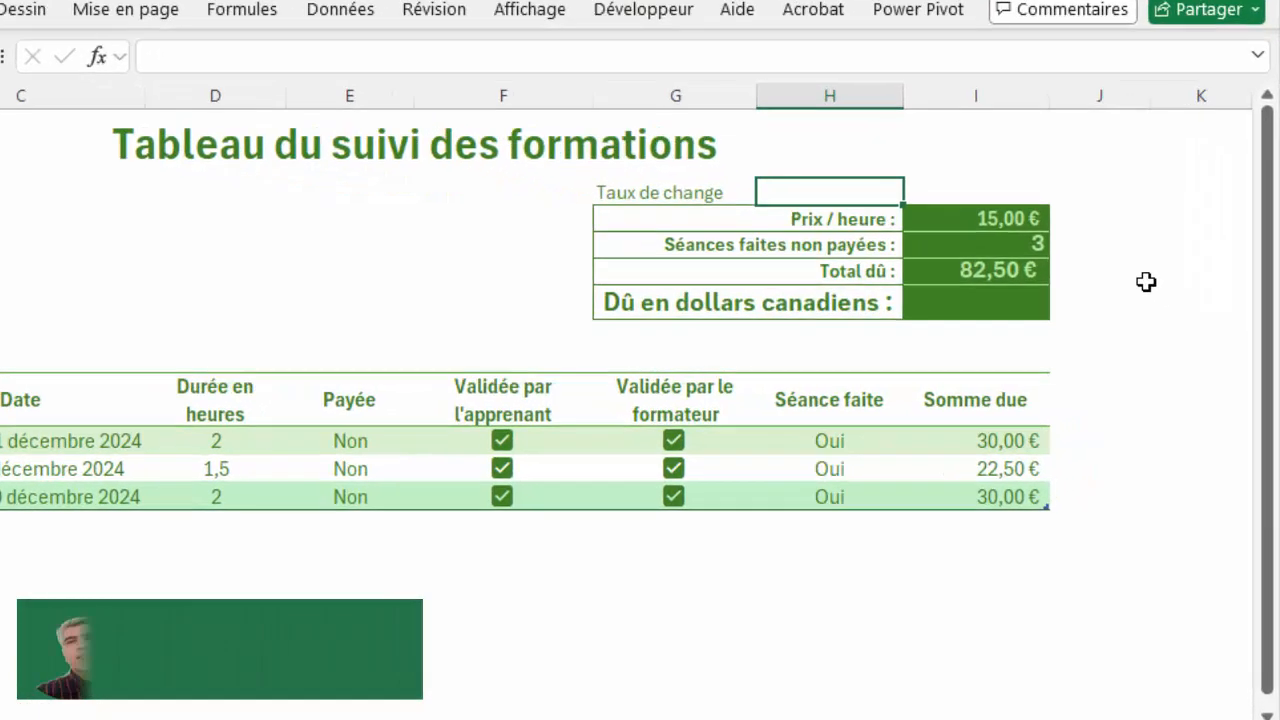
{"action": "type", "text": "E"}
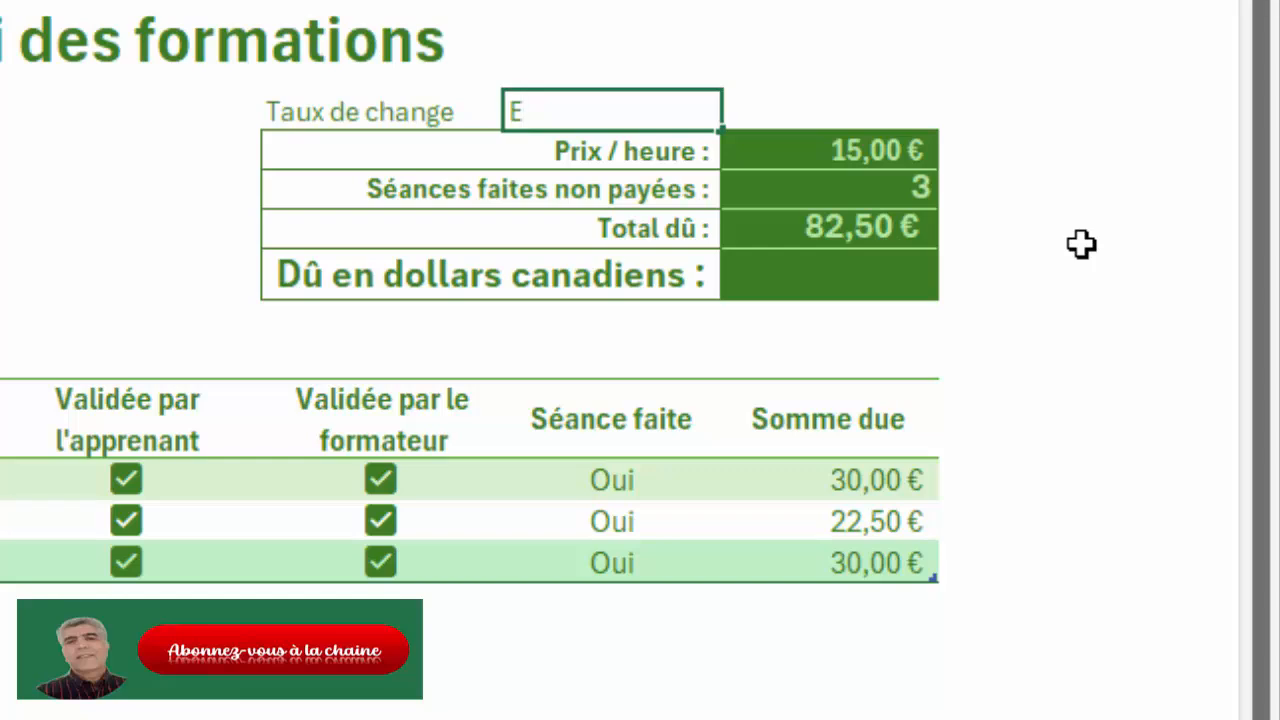
{"action": "type", "text": "UR/"}
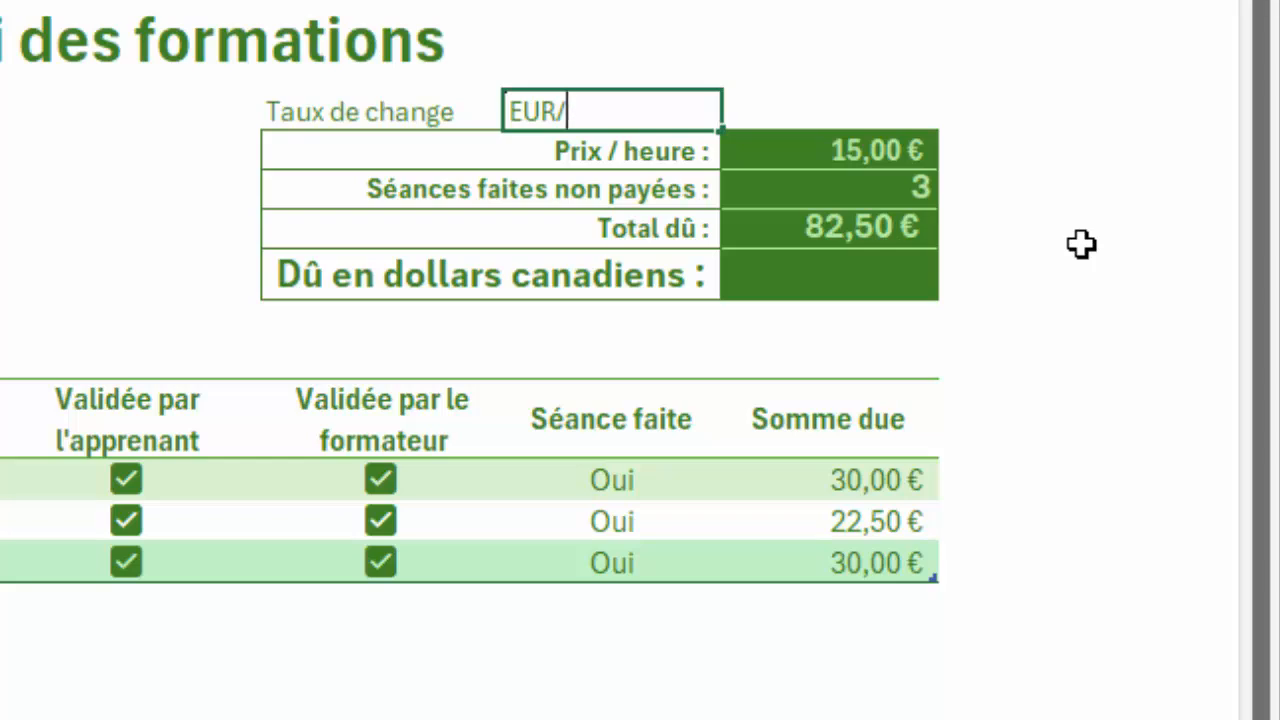
{"action": "type", "text": "CAD"}
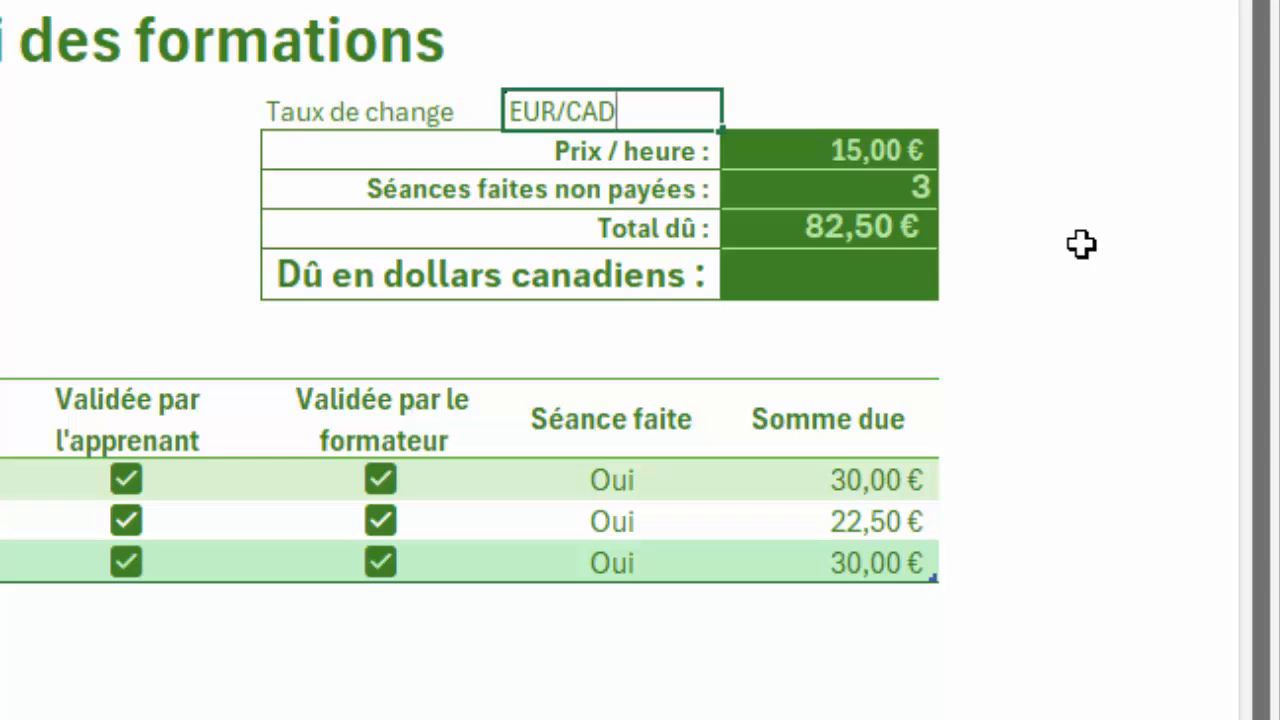
{"action": "left_click", "coordinate": [785, 119]}
Step: Convert the EUR/CAD pair in H2 to the Devises data type and extract its Prix field into I2
{"action": "left_click", "coordinate": [603, 106]}
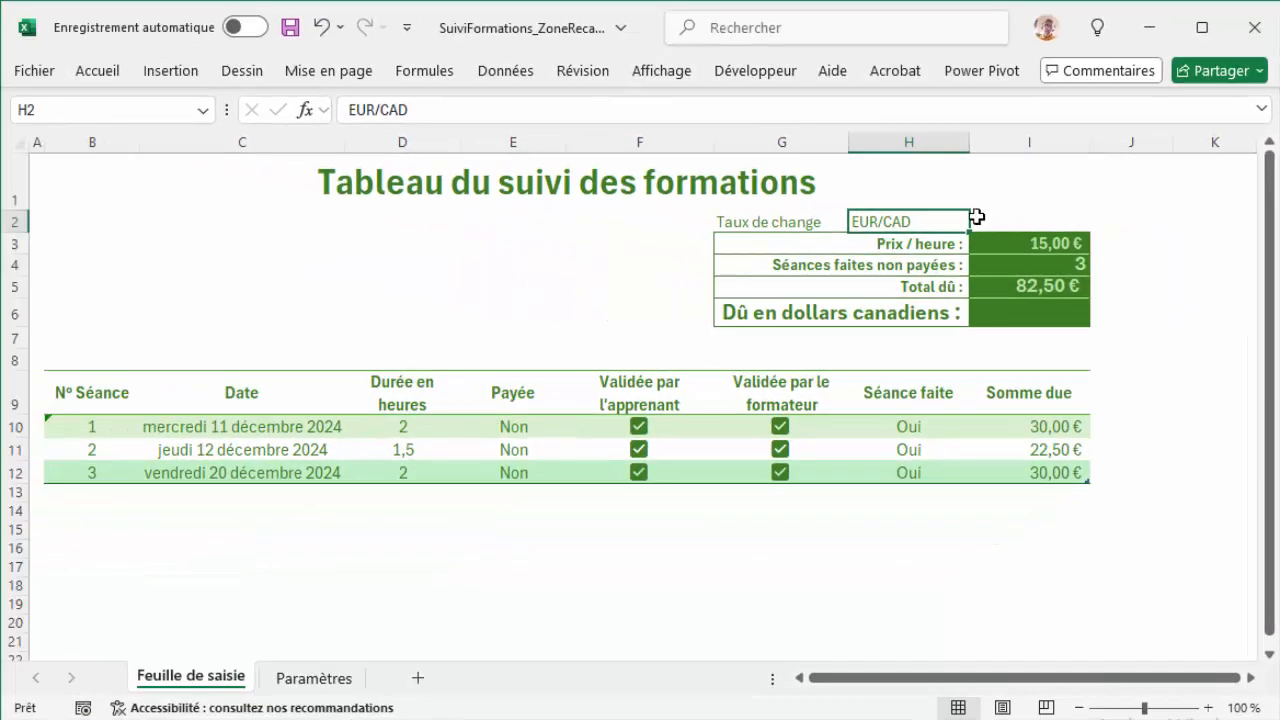
{"action": "left_click", "coordinate": [505, 75]}
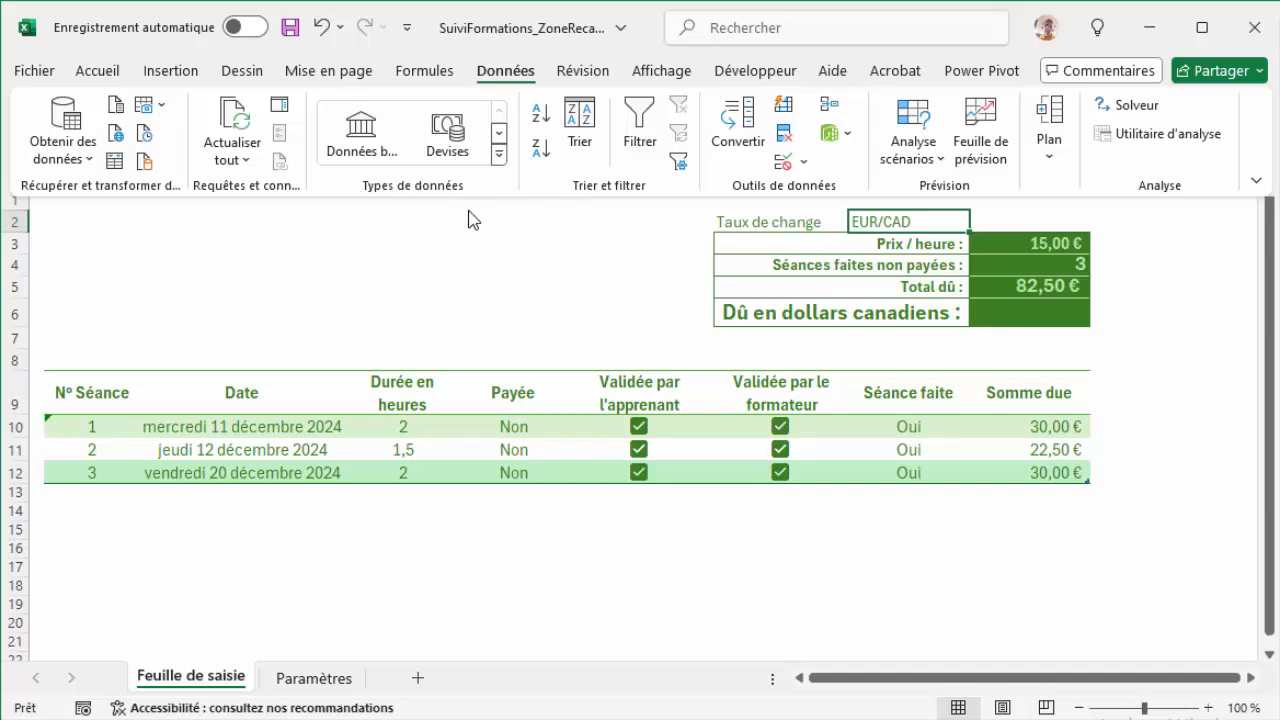
{"action": "left_click", "coordinate": [499, 154]}
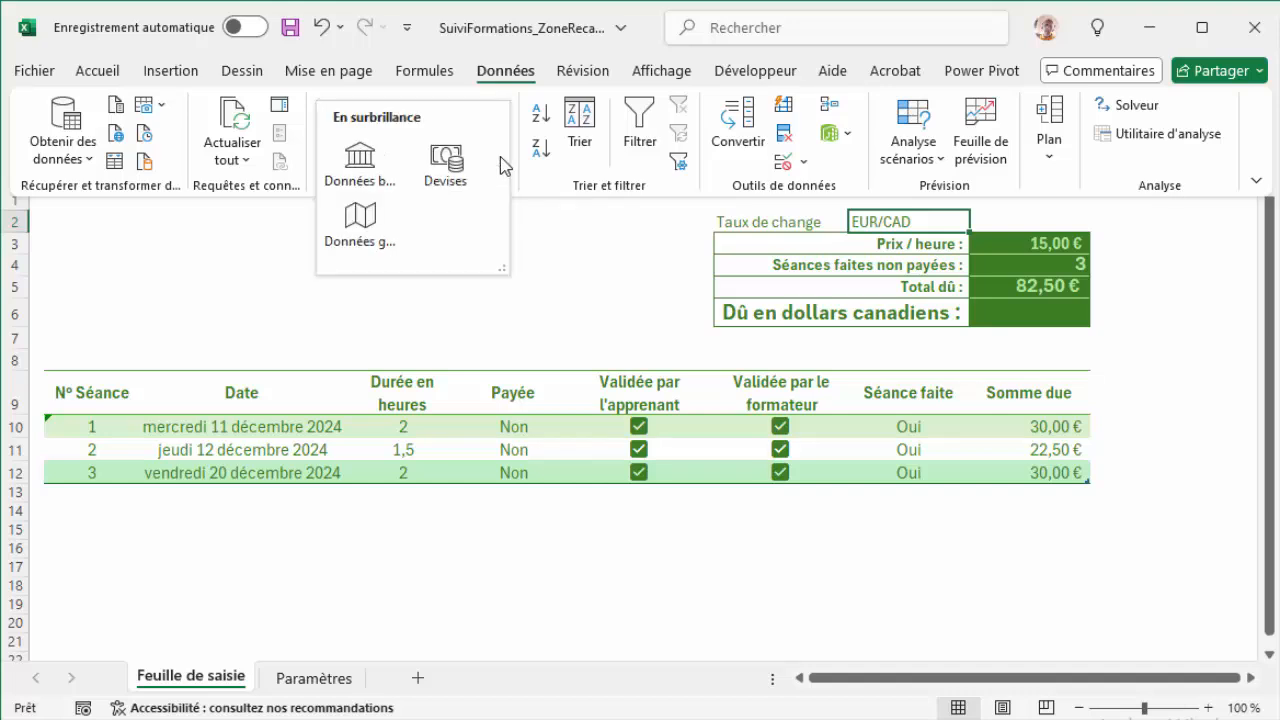
{"action": "left_click", "coordinate": [444, 168]}
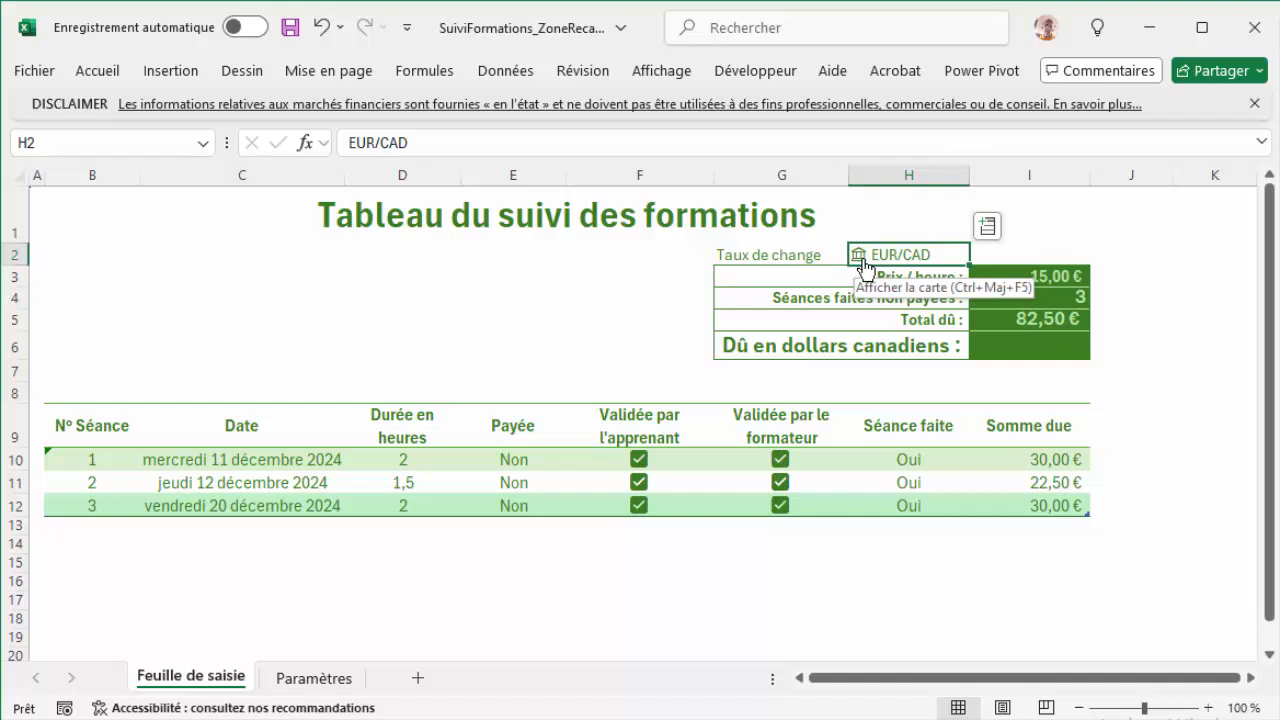
{"action": "left_click", "coordinate": [988, 229]}
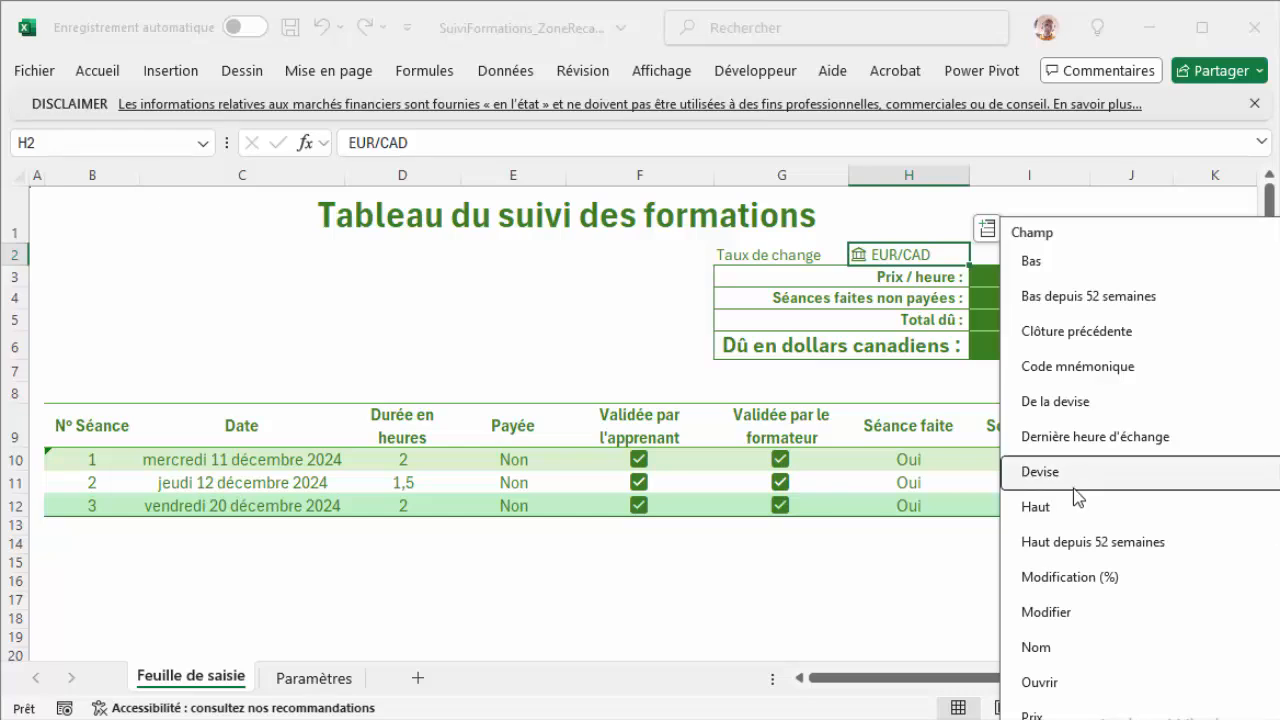
{"action": "left_click", "coordinate": [1070, 716]}
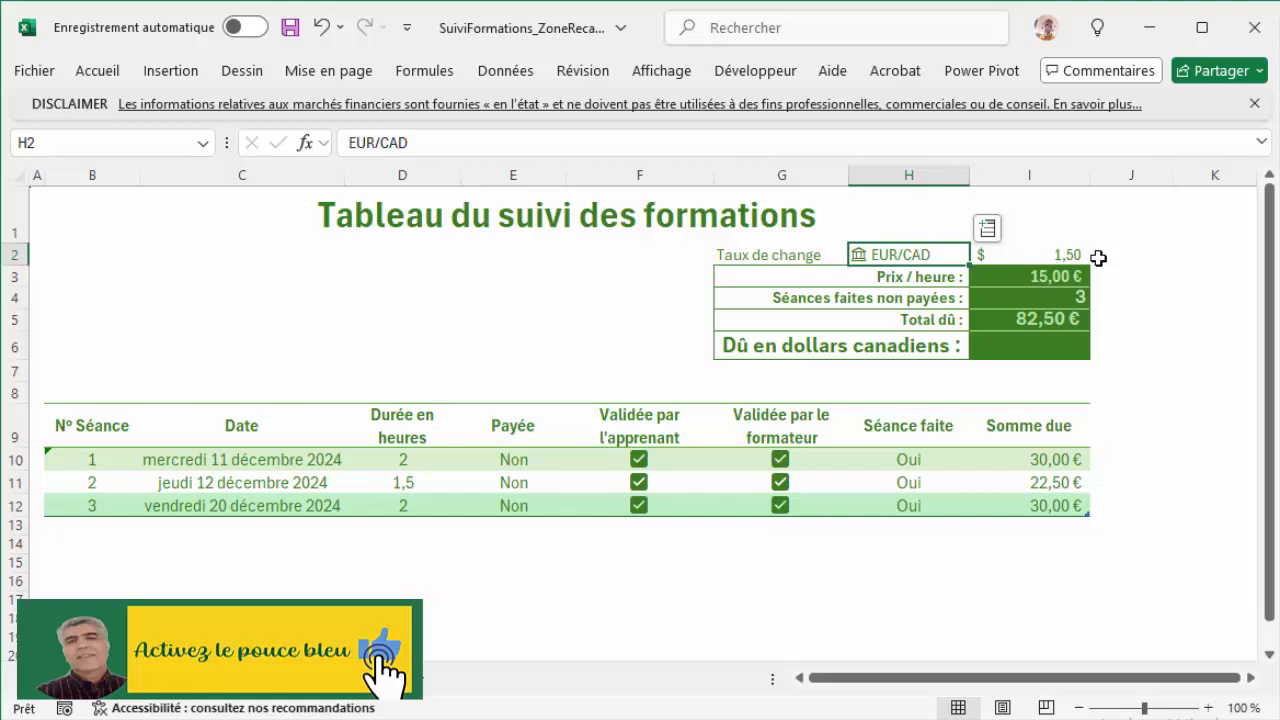
Step: Enter the formula =I5*I2 in cell I6 for Dû en dollars canadiens
{"action": "left_click", "coordinate": [1034, 348]}
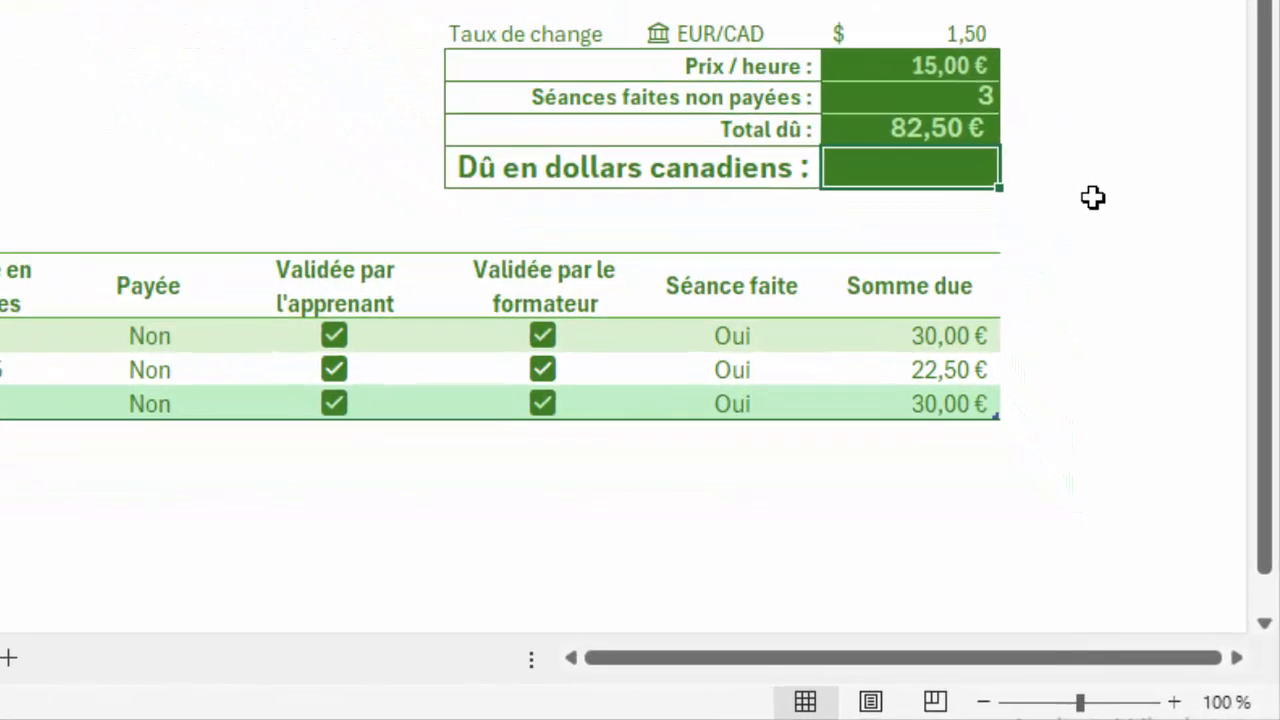
{"action": "type", "text": "="}
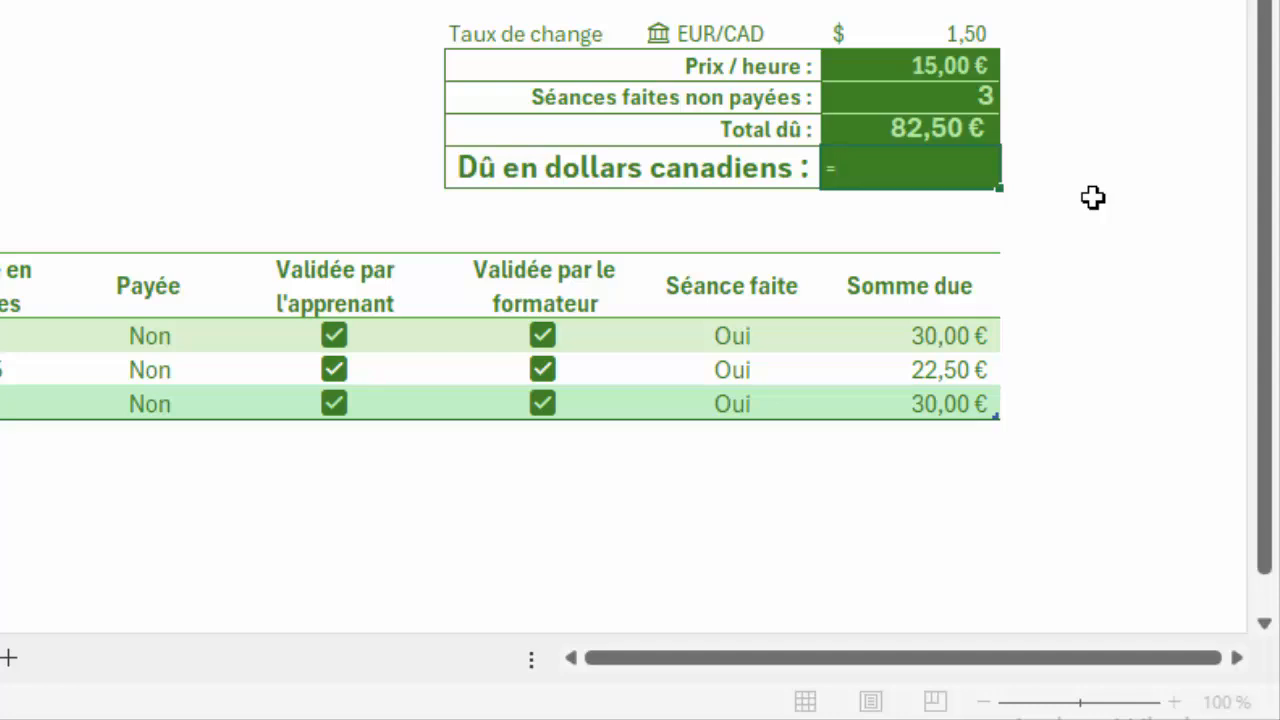
{"action": "left_click", "coordinate": [965, 128]}
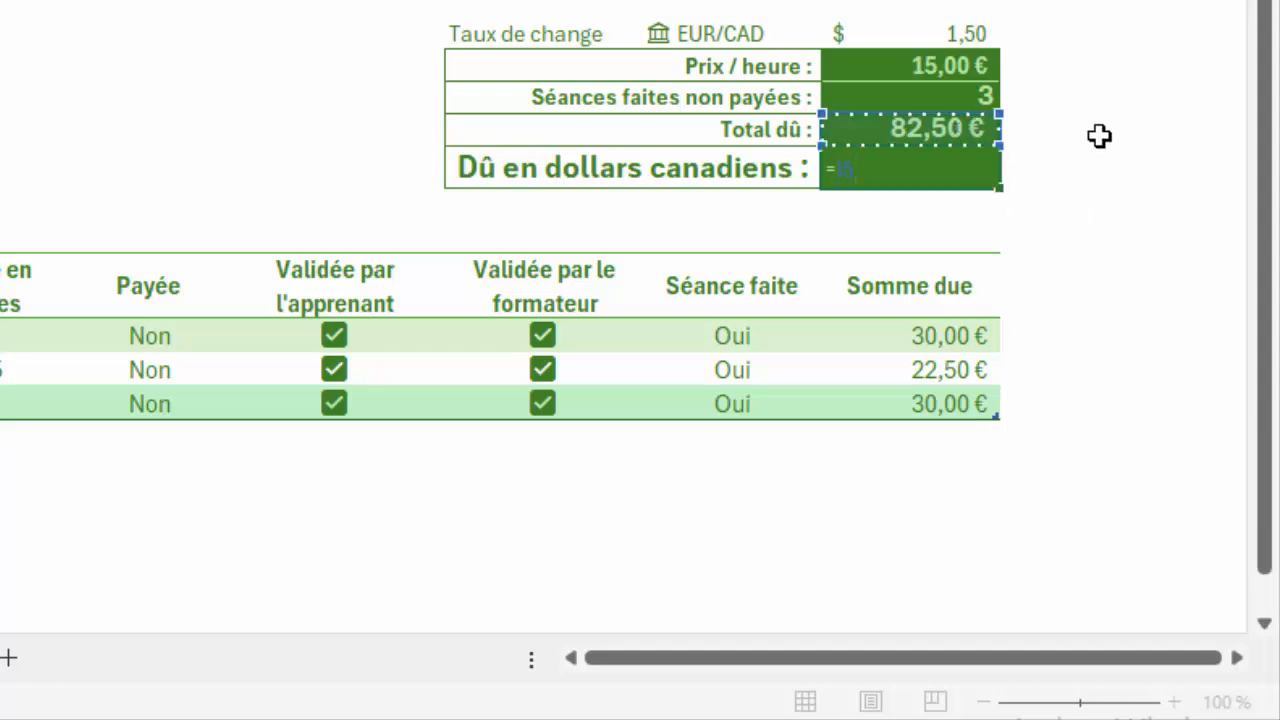
{"action": "type", "text": "*"}
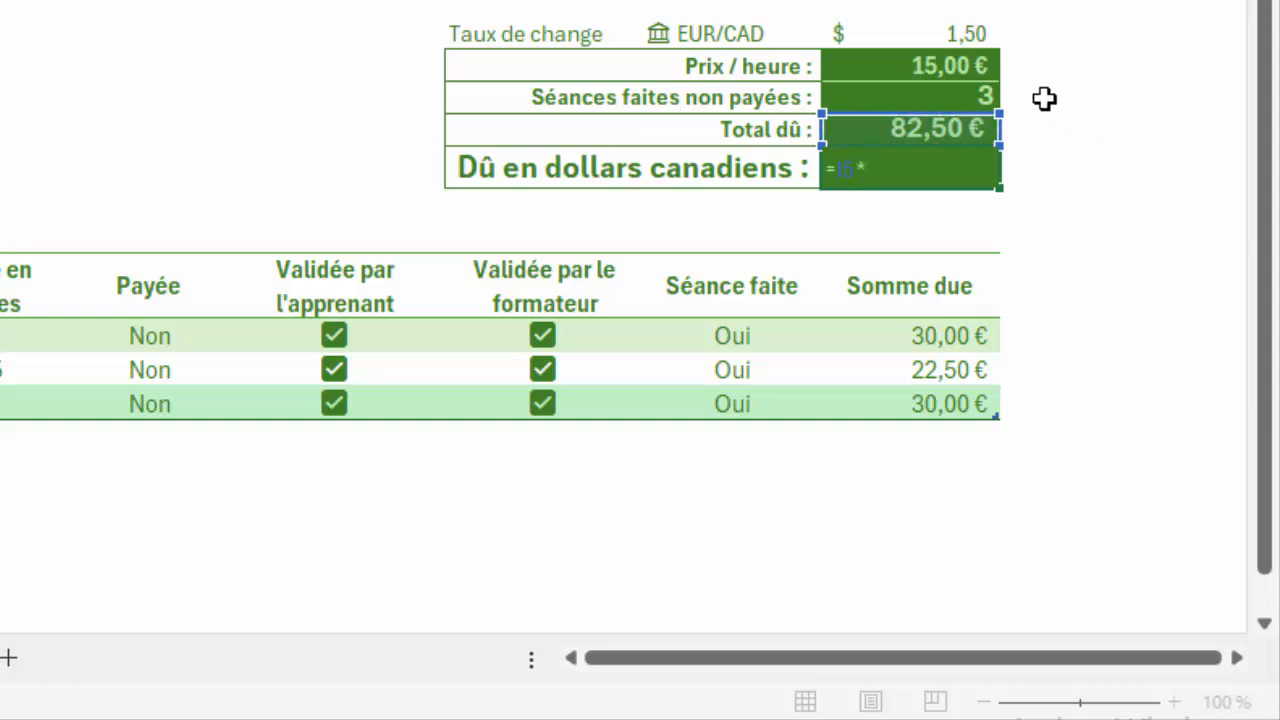
{"action": "left_click", "coordinate": [945, 37]}
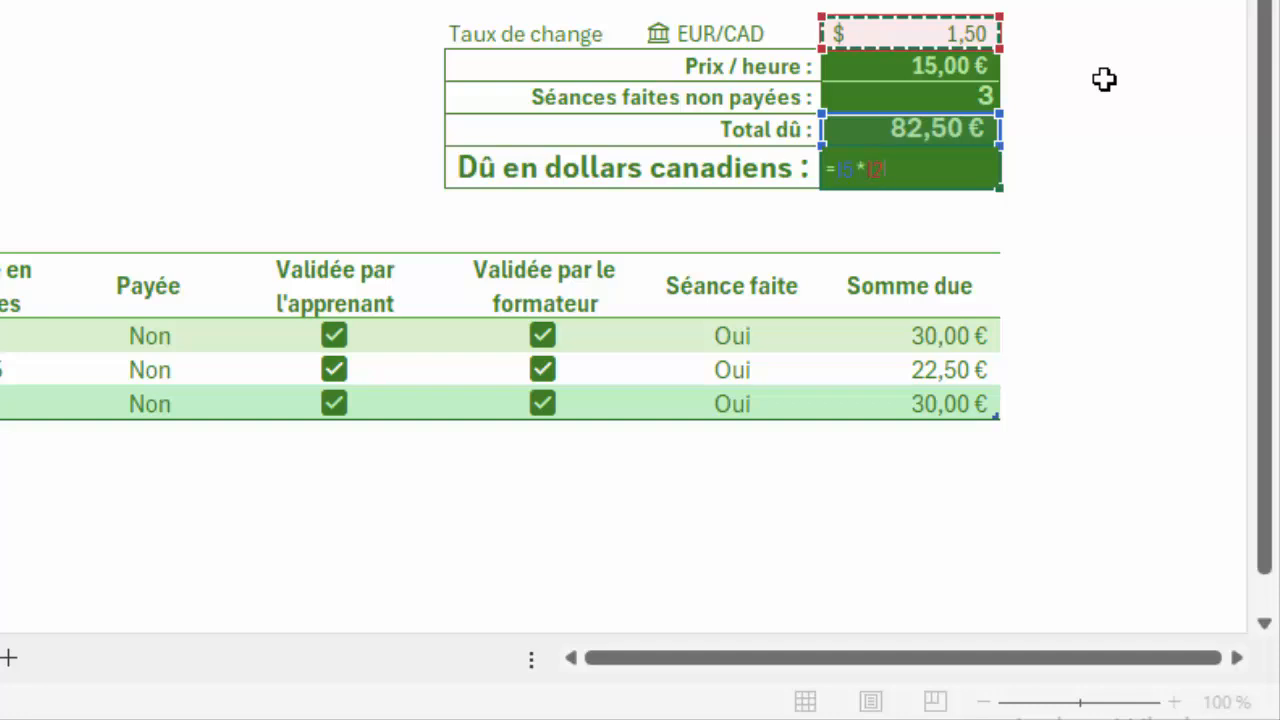
{"action": "key", "text": "Return"}
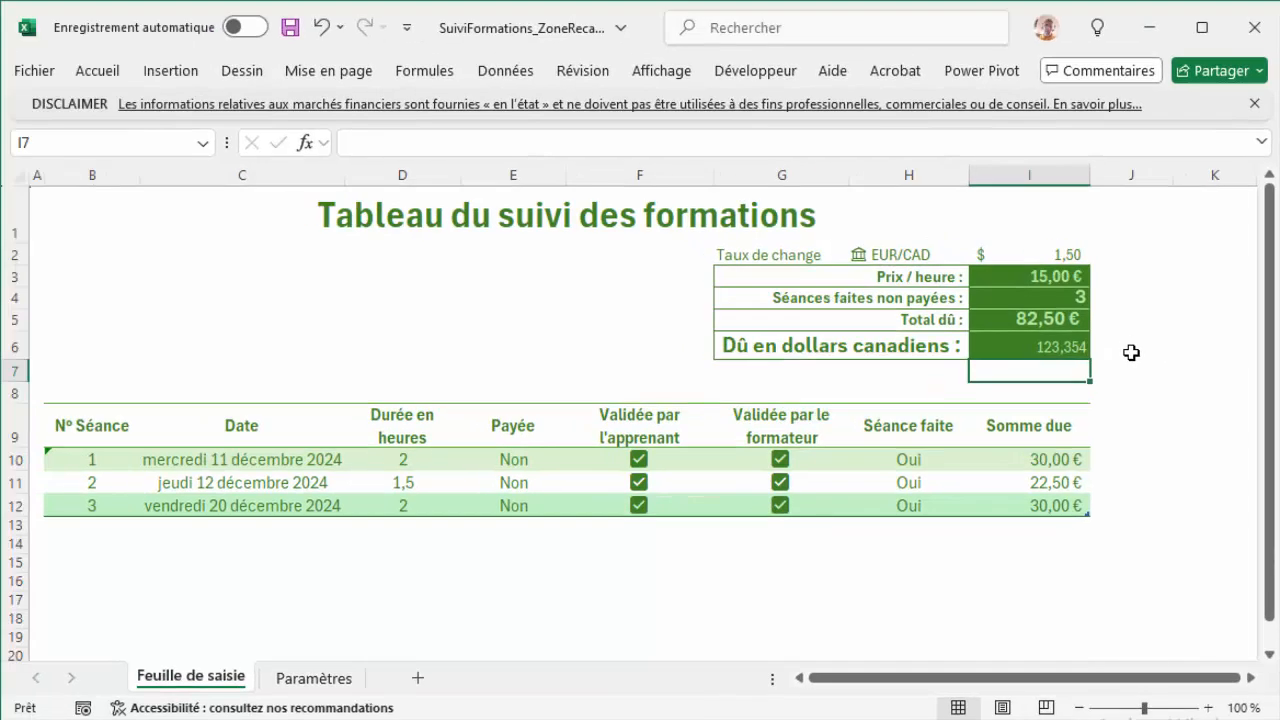
Step: Apply the Comptabilité number format with the CAD symbol to the Dû en dollars canadiens amount in cell I6
{"action": "left_click", "coordinate": [1060, 348]}
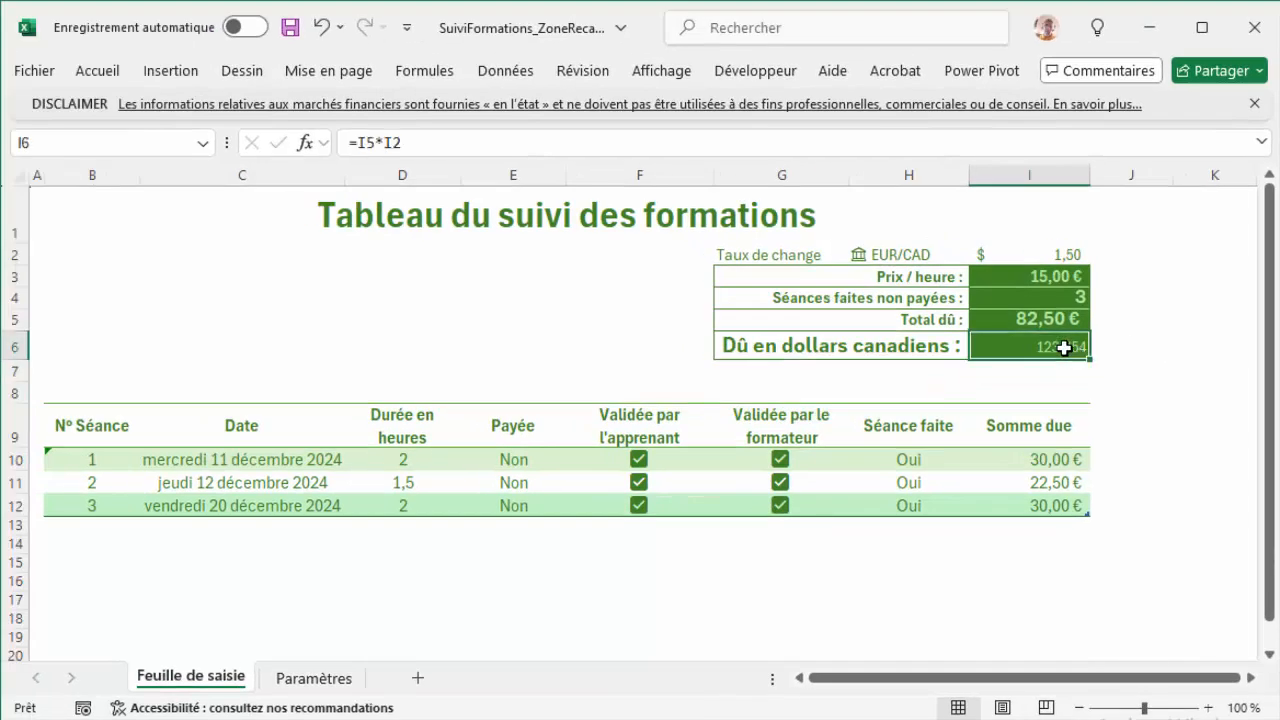
{"action": "left_click", "coordinate": [100, 76]}
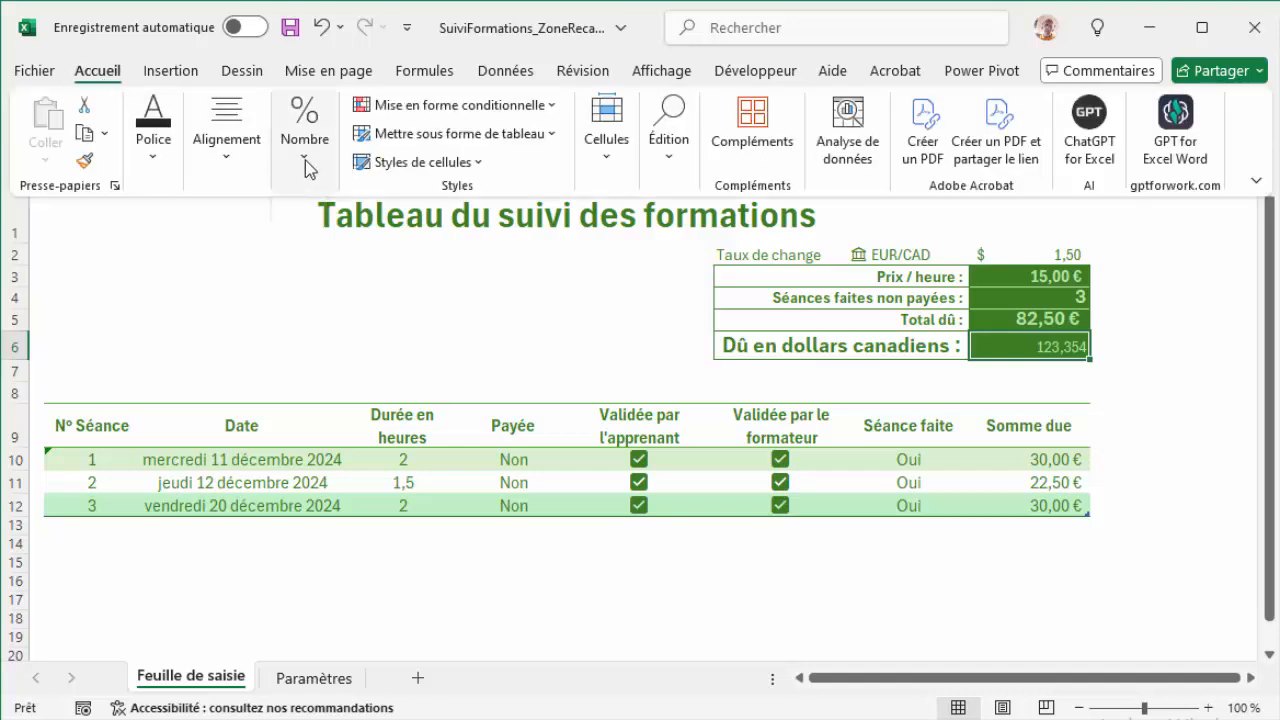
{"action": "left_click", "coordinate": [305, 160]}
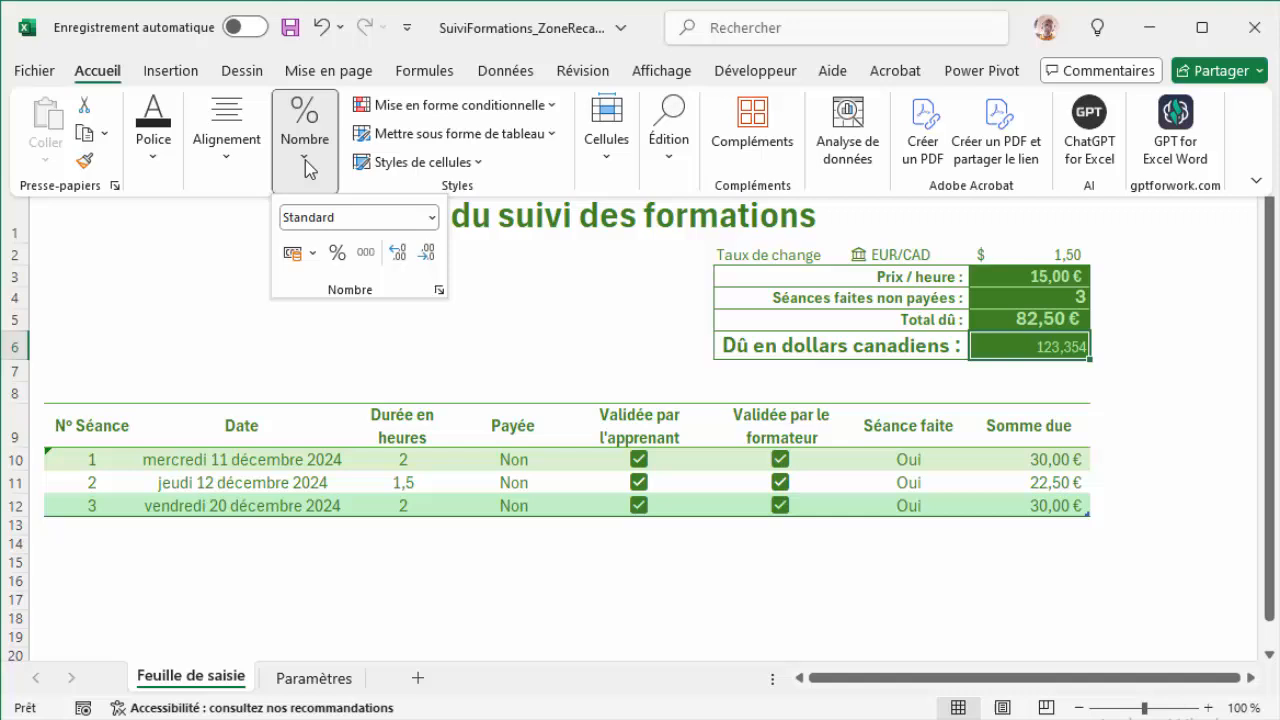
{"action": "left_click", "coordinate": [314, 256]}
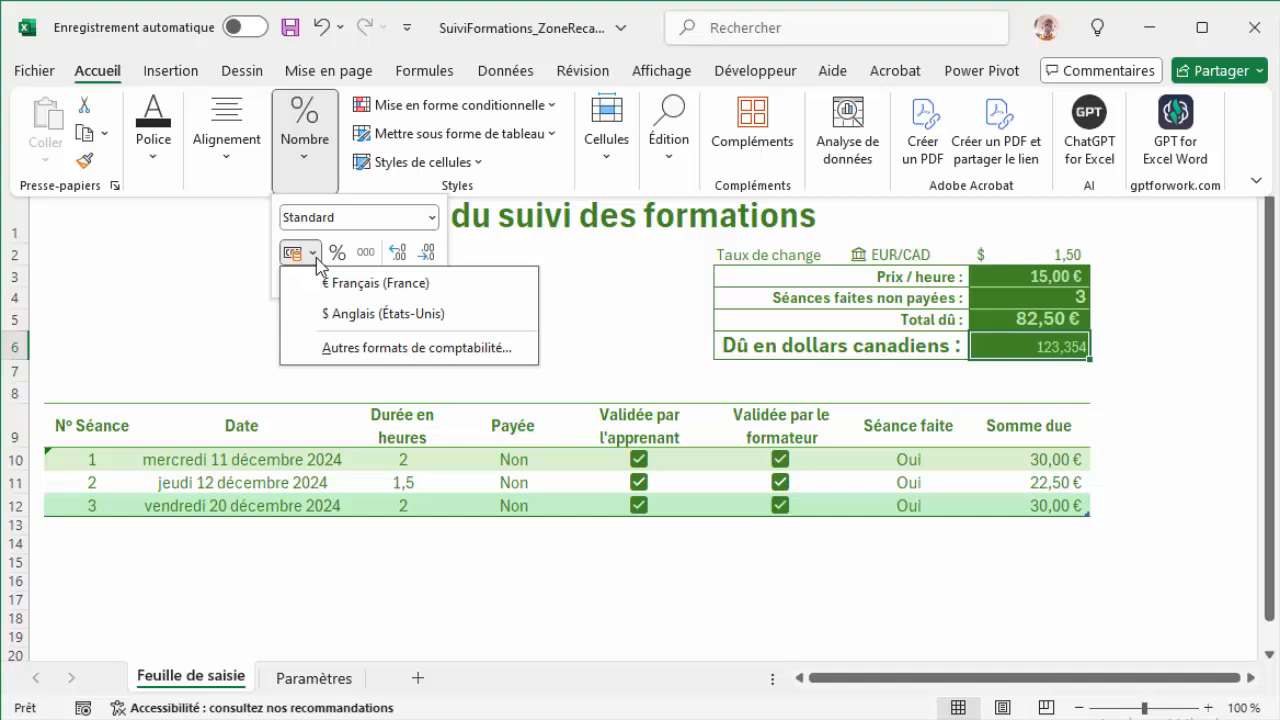
{"action": "left_click", "coordinate": [432, 350]}
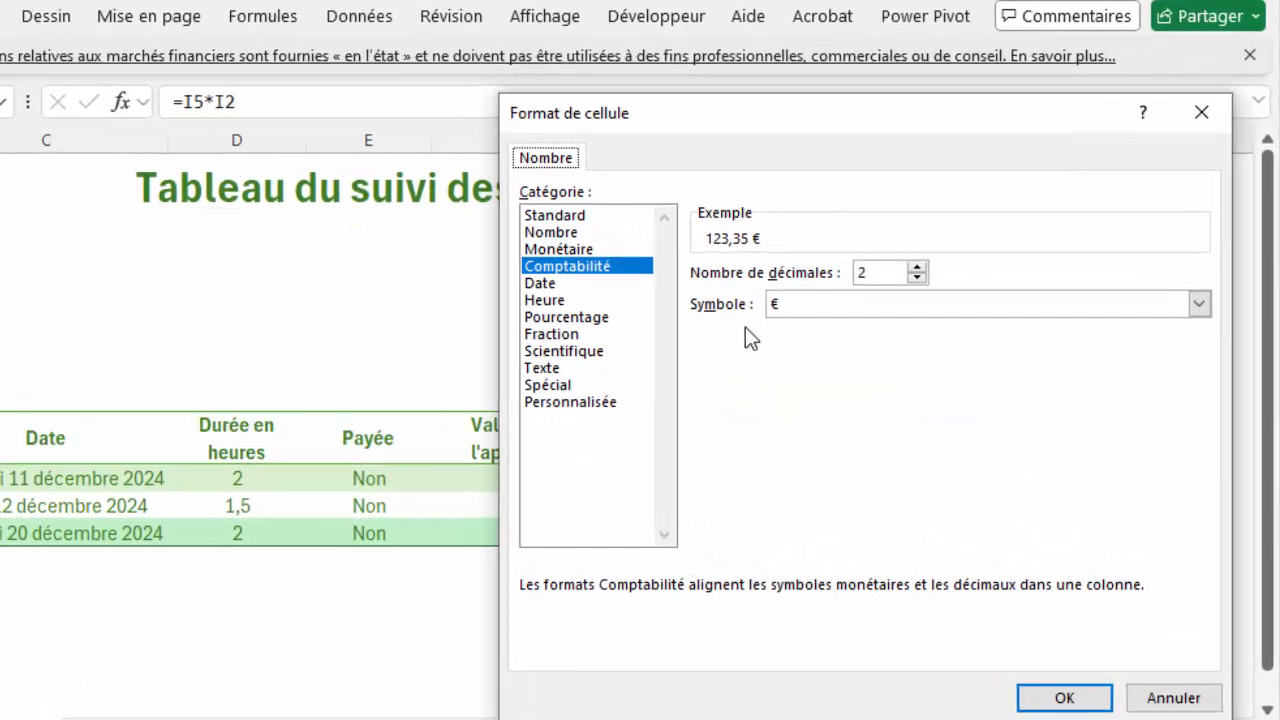
{"action": "left_click", "coordinate": [1199, 304]}
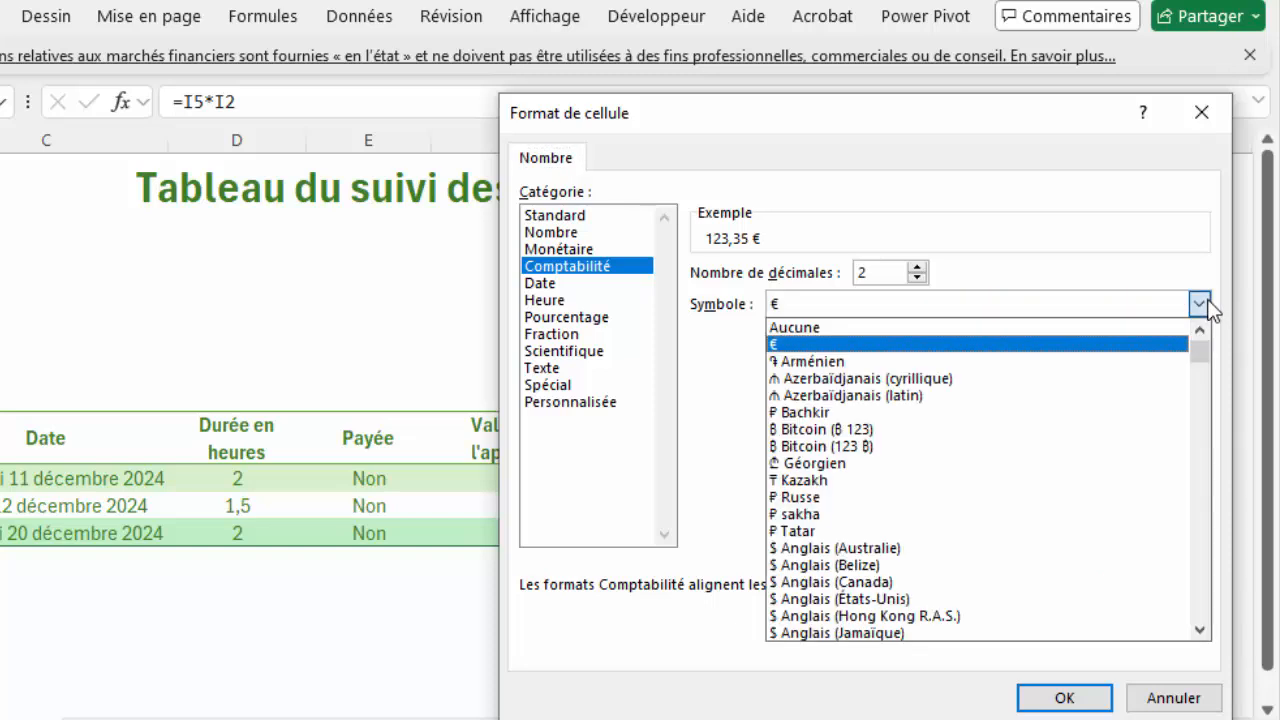
{"action": "left_click", "coordinate": [1200, 630]}
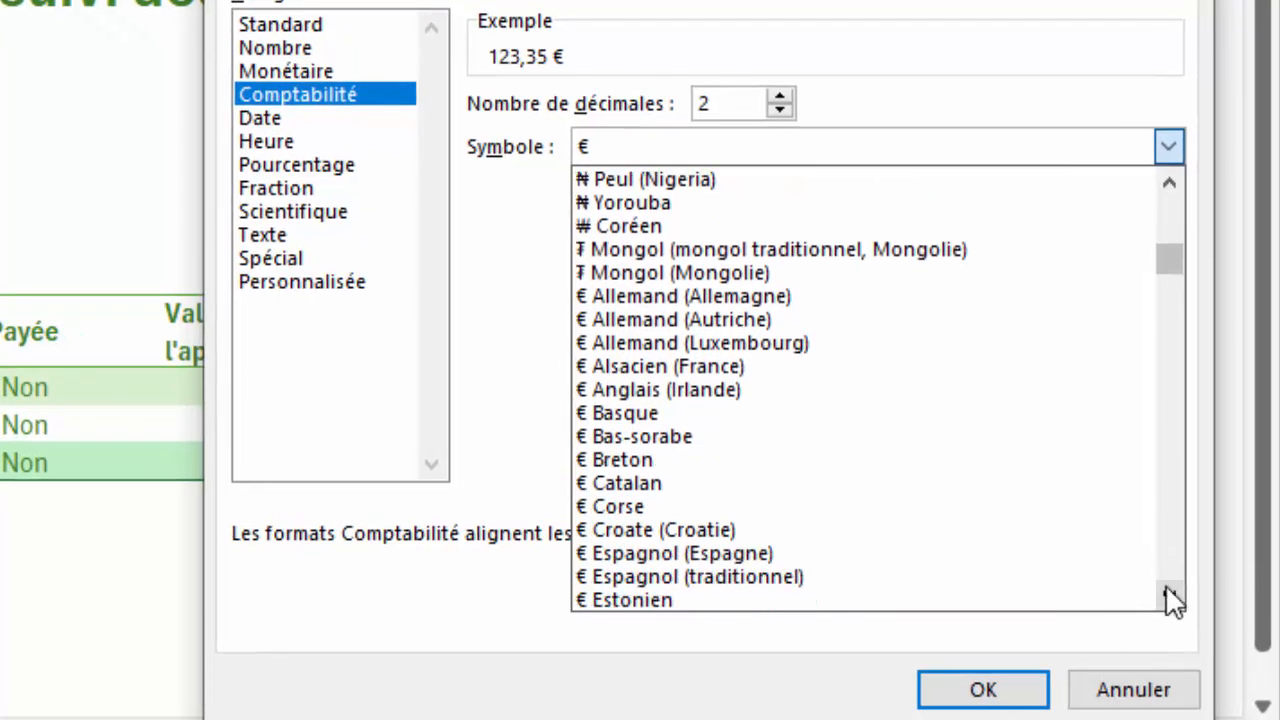
{"action": "left_click", "coordinate": [1168, 596]}
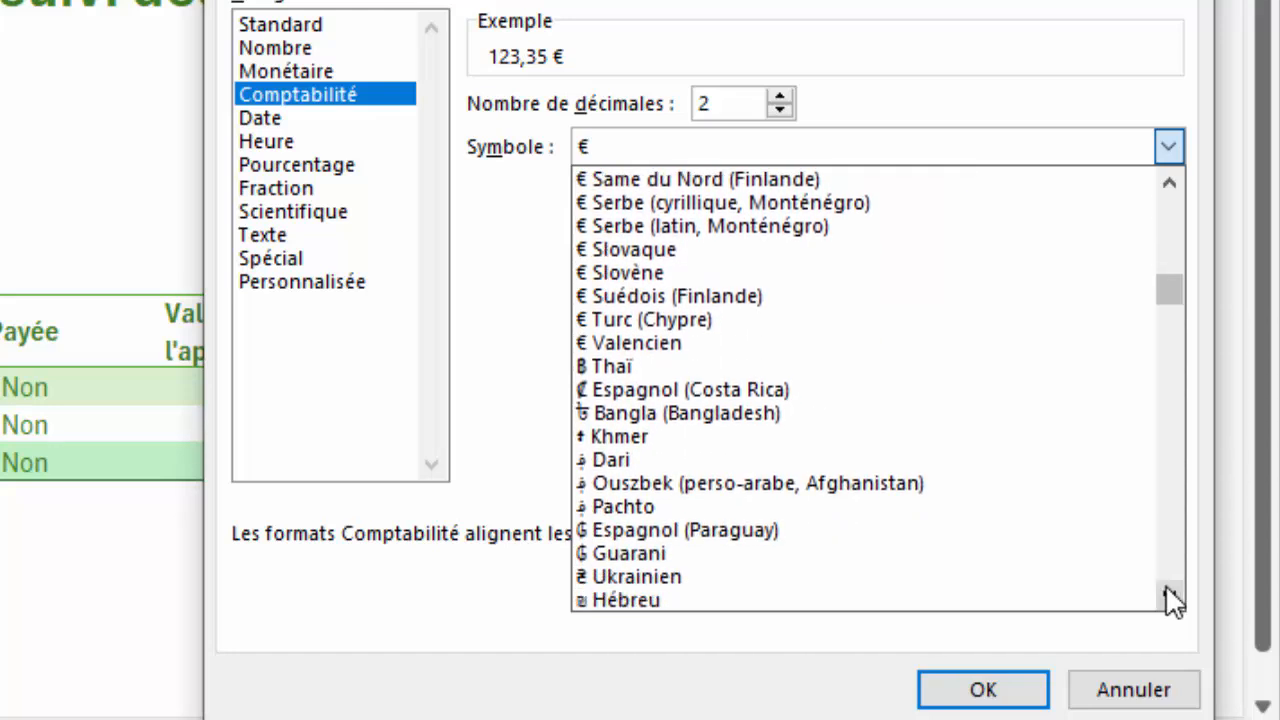
{"action": "left_click", "coordinate": [1167, 594]}
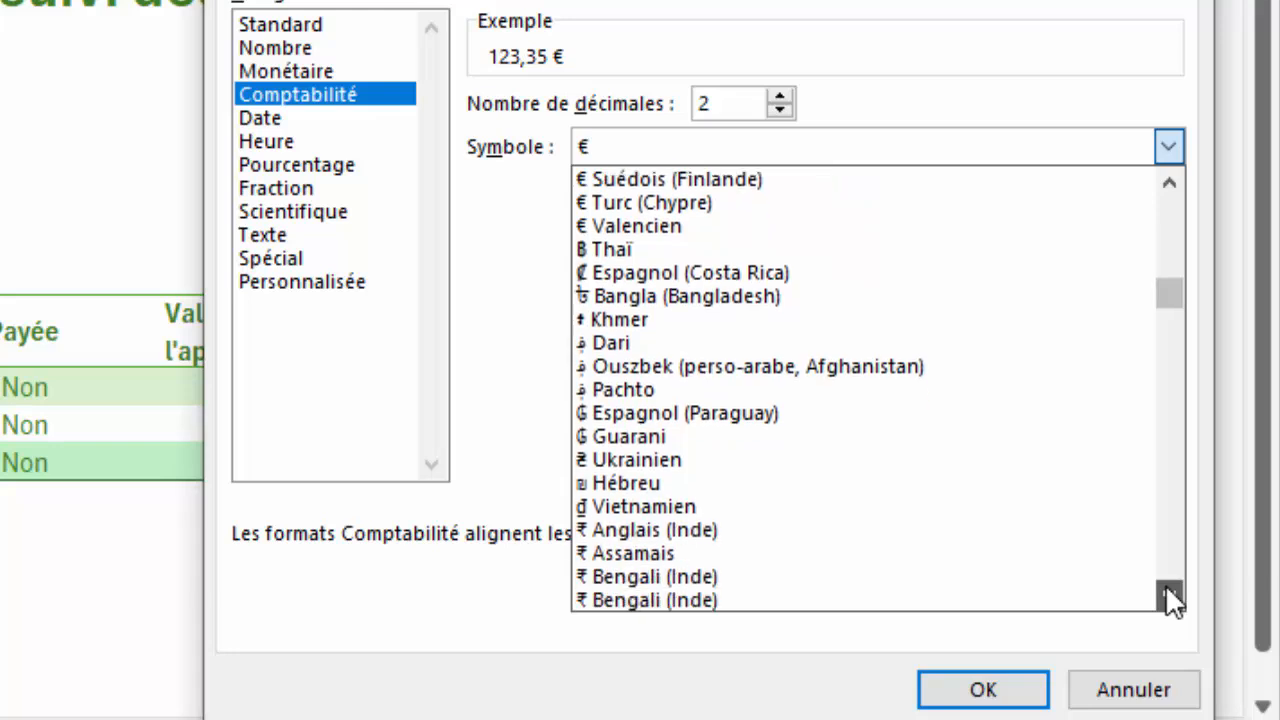
{"action": "left_click", "coordinate": [1168, 596]}
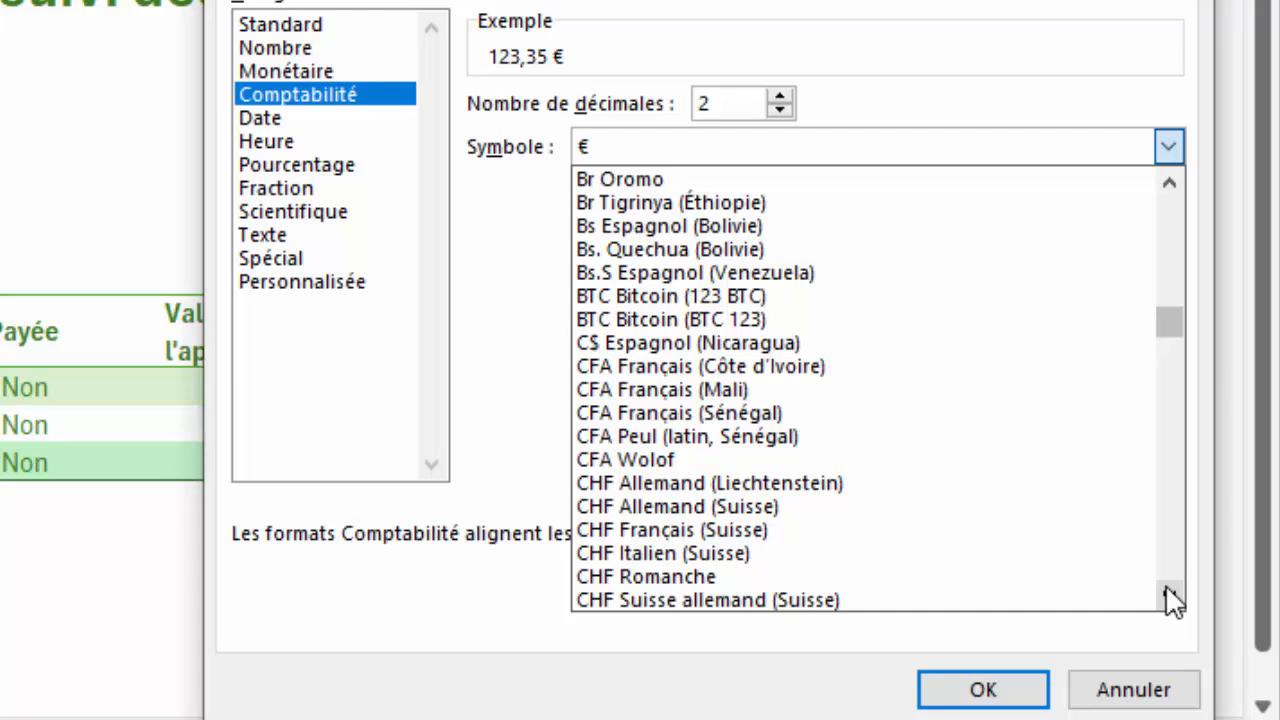
{"action": "left_click", "coordinate": [1167, 596]}
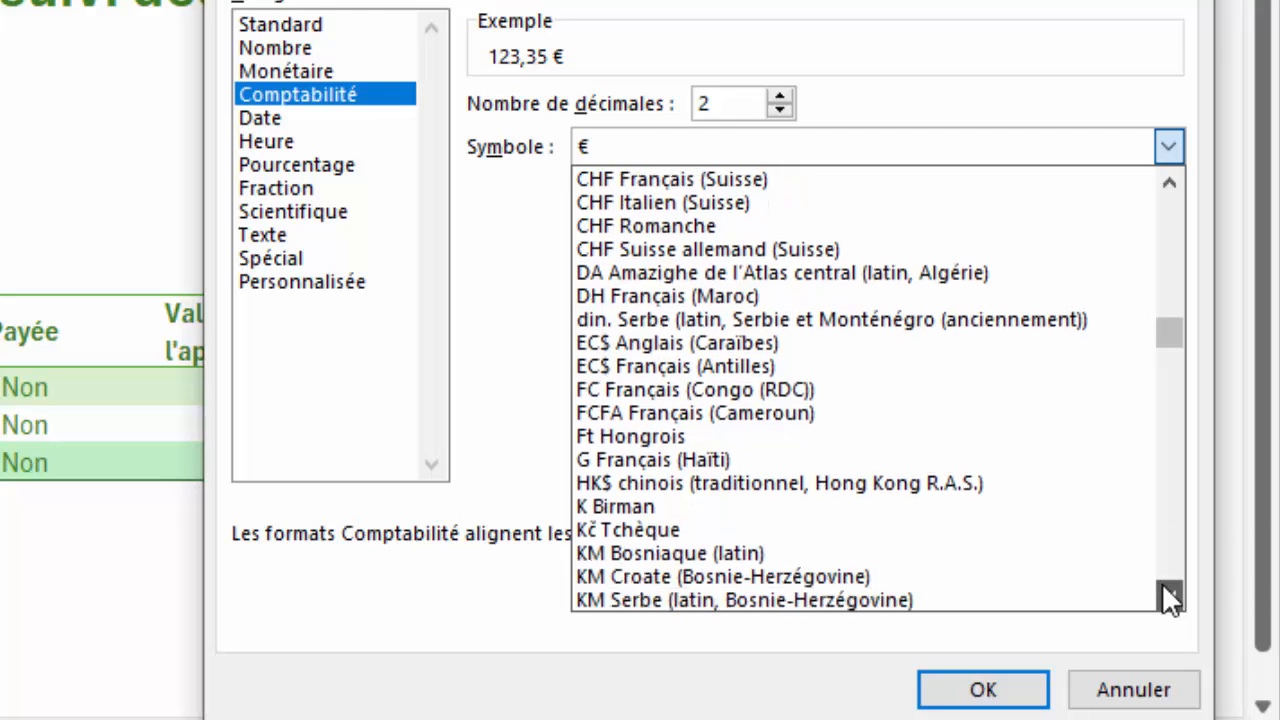
{"action": "left_click", "coordinate": [1168, 596]}
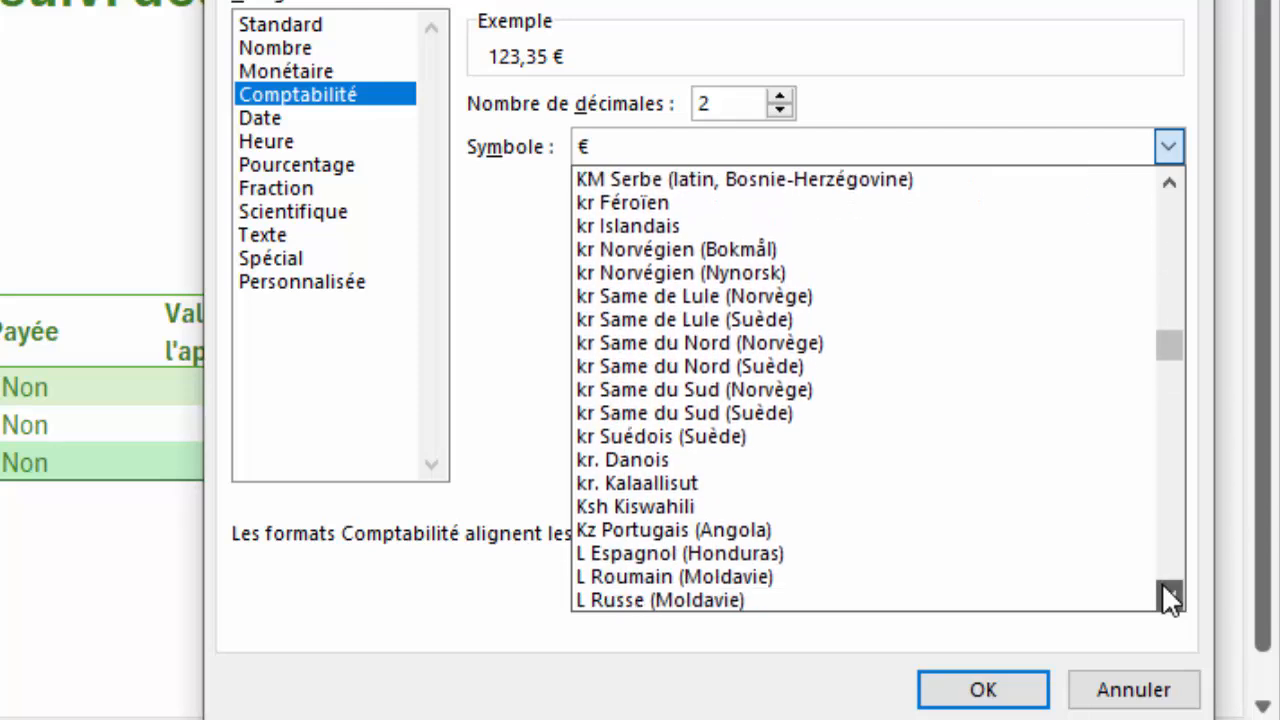
{"action": "left_click", "coordinate": [1168, 596]}
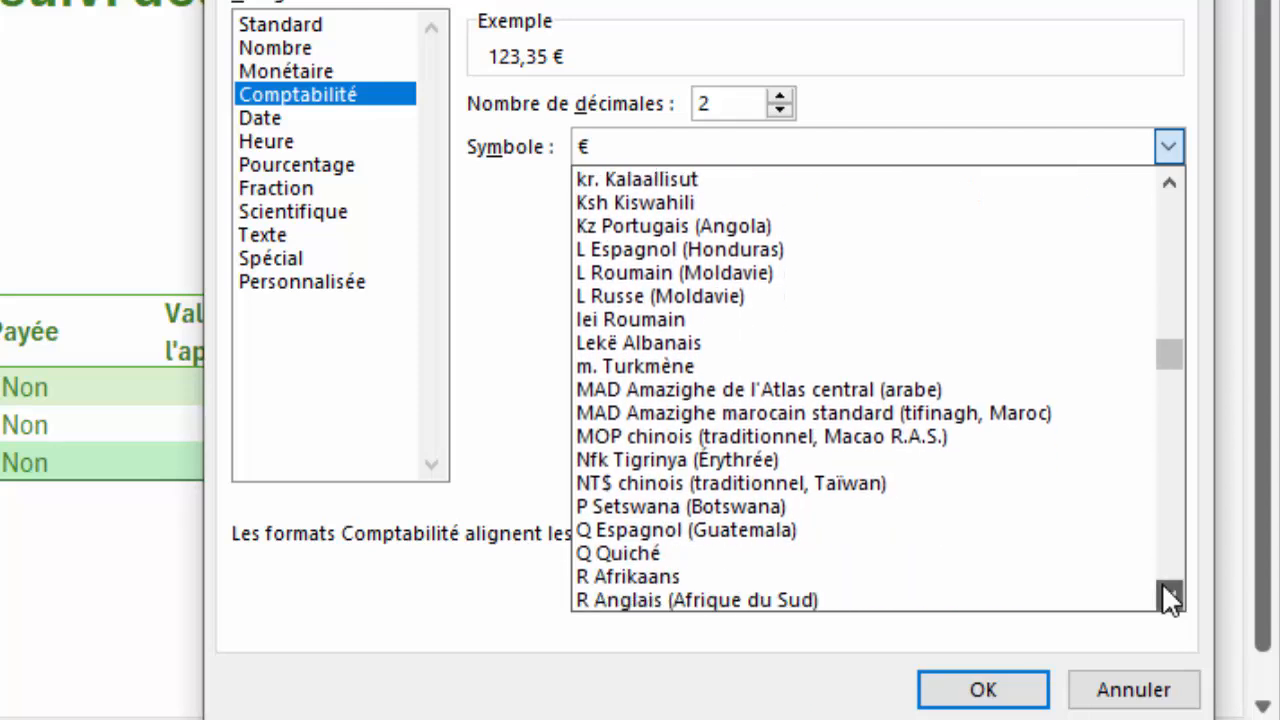
{"action": "left_click", "coordinate": [1166, 592]}
{"action": "left_click", "coordinate": [1166, 592]}
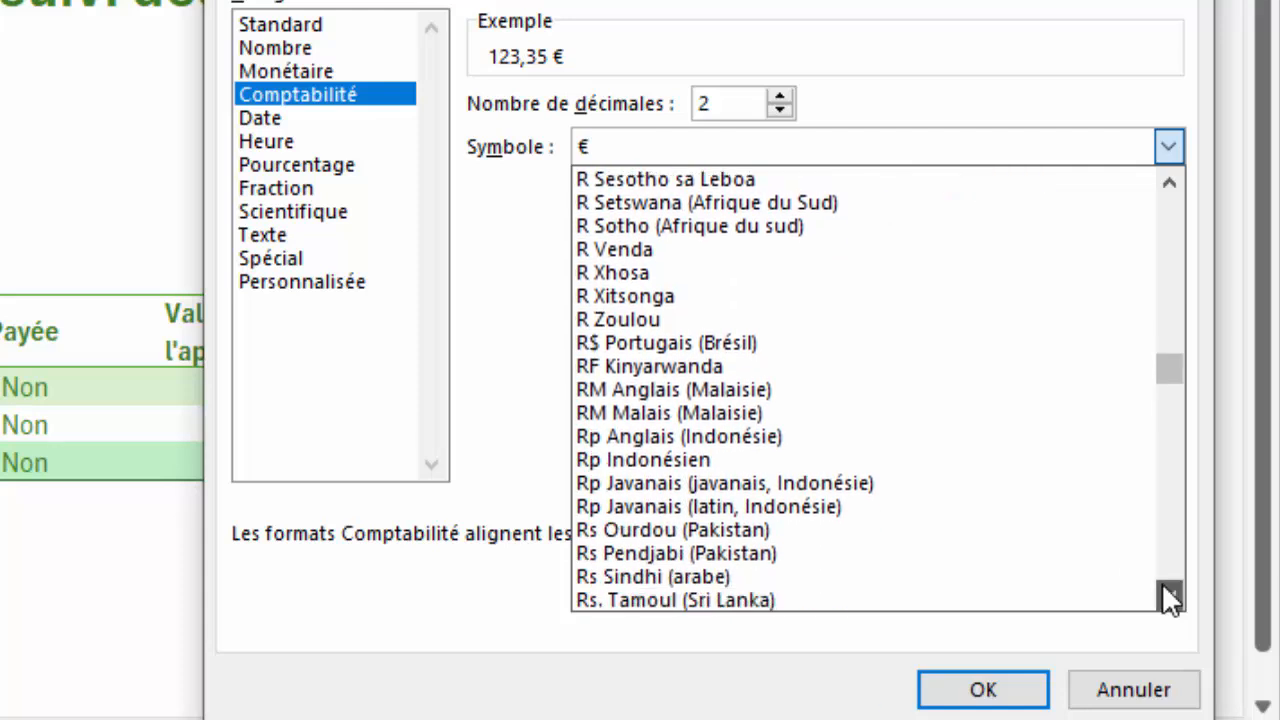
{"action": "left_click", "coordinate": [1166, 592]}
{"action": "left_click", "coordinate": [1168, 596]}
{"action": "left_click", "coordinate": [1168, 596]}
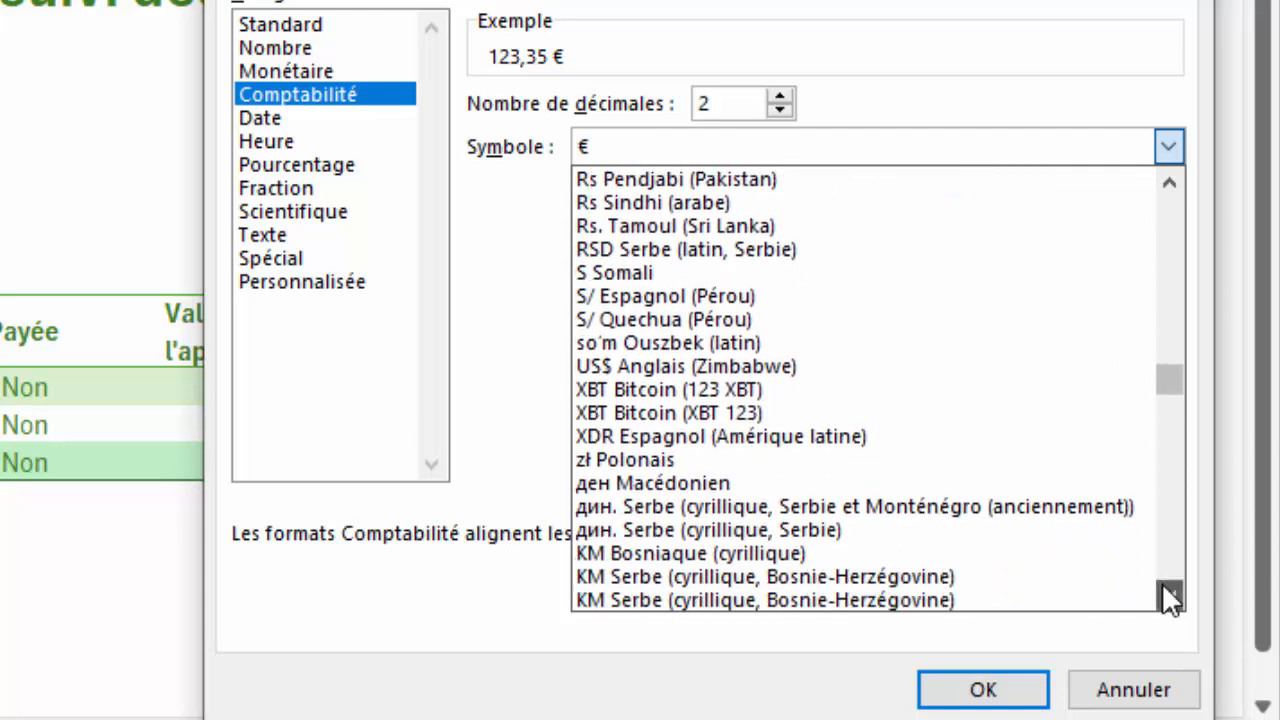
{"action": "left_click", "coordinate": [1168, 596]}
{"action": "left_click", "coordinate": [1168, 596]}
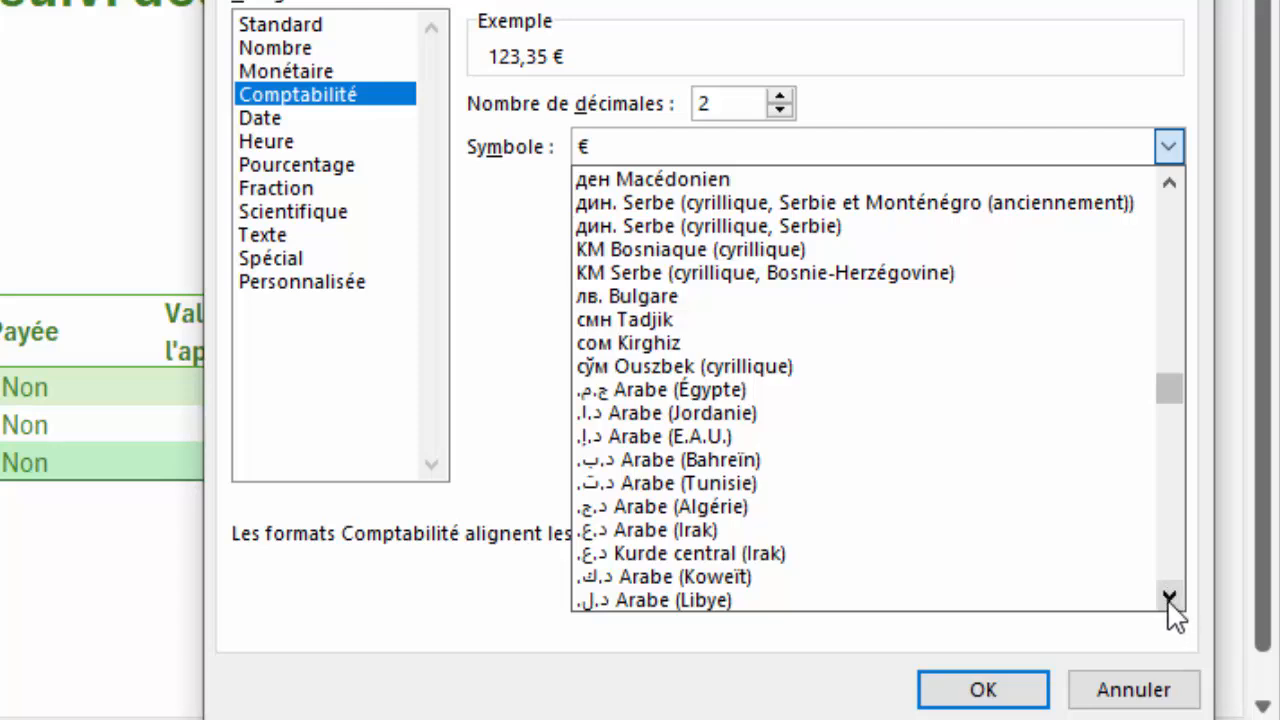
{"action": "left_click_drag", "start_coordinate": [1167, 594], "coordinate": [1167, 593]}
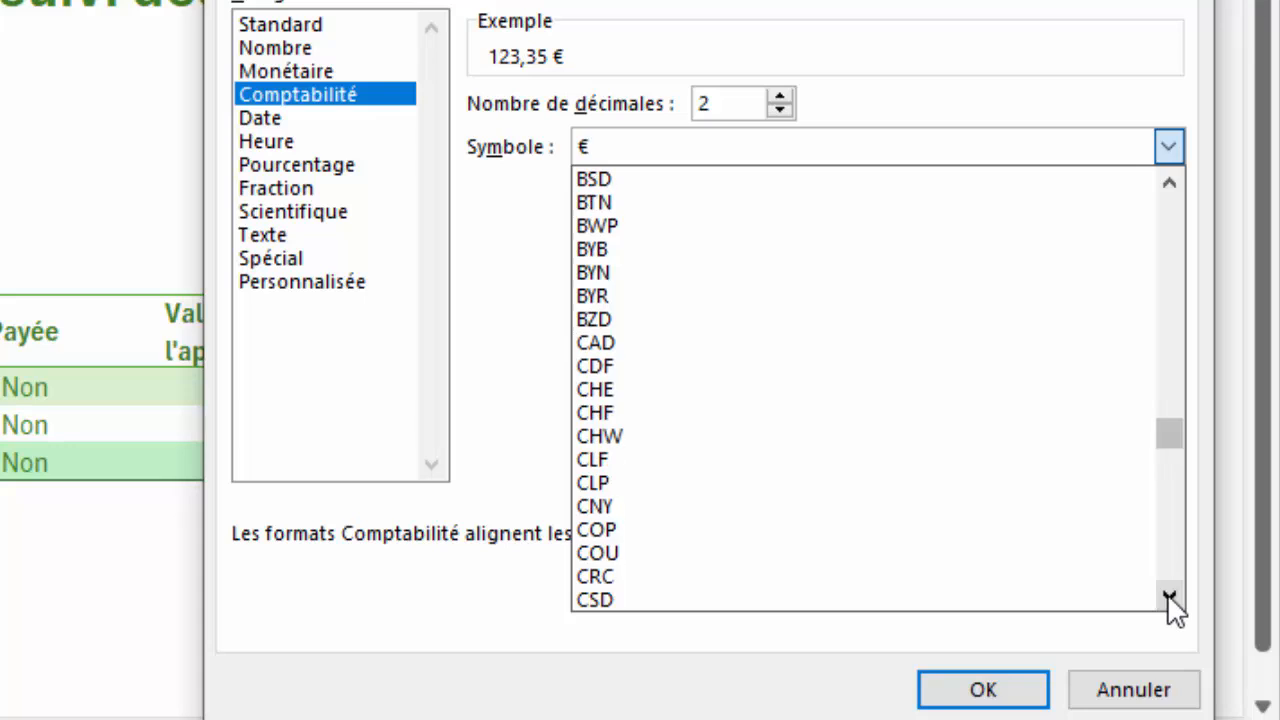
{"action": "left_click", "coordinate": [720, 345]}
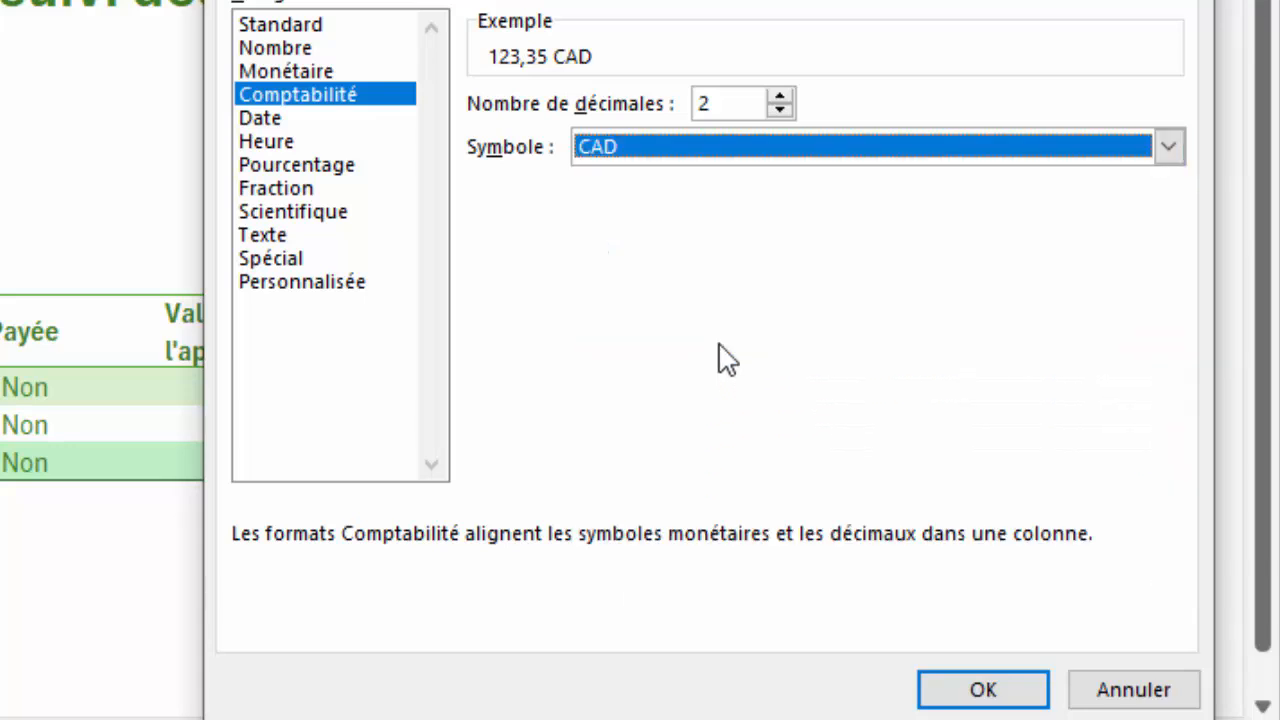
{"action": "left_click", "coordinate": [981, 689]}
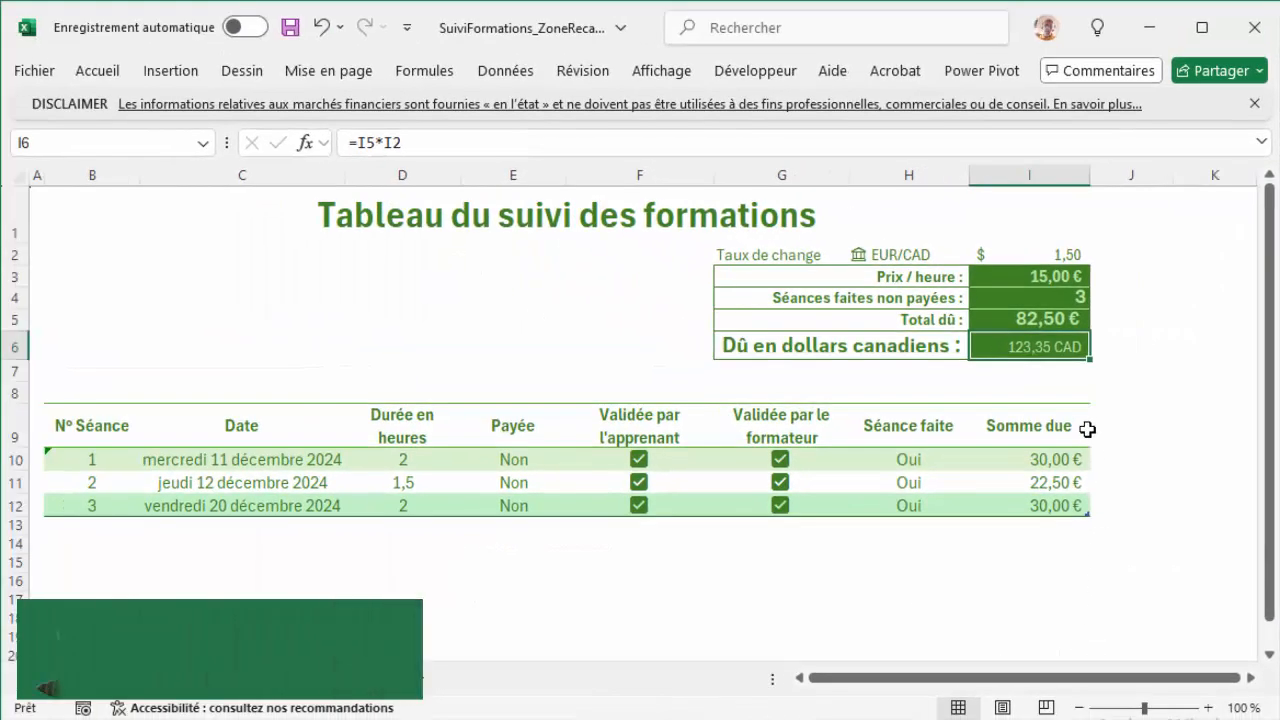
Step: Make the Canadian dollar amount in cell I6 bold and increase its font size to 16
{"action": "left_click", "coordinate": [97, 71]}
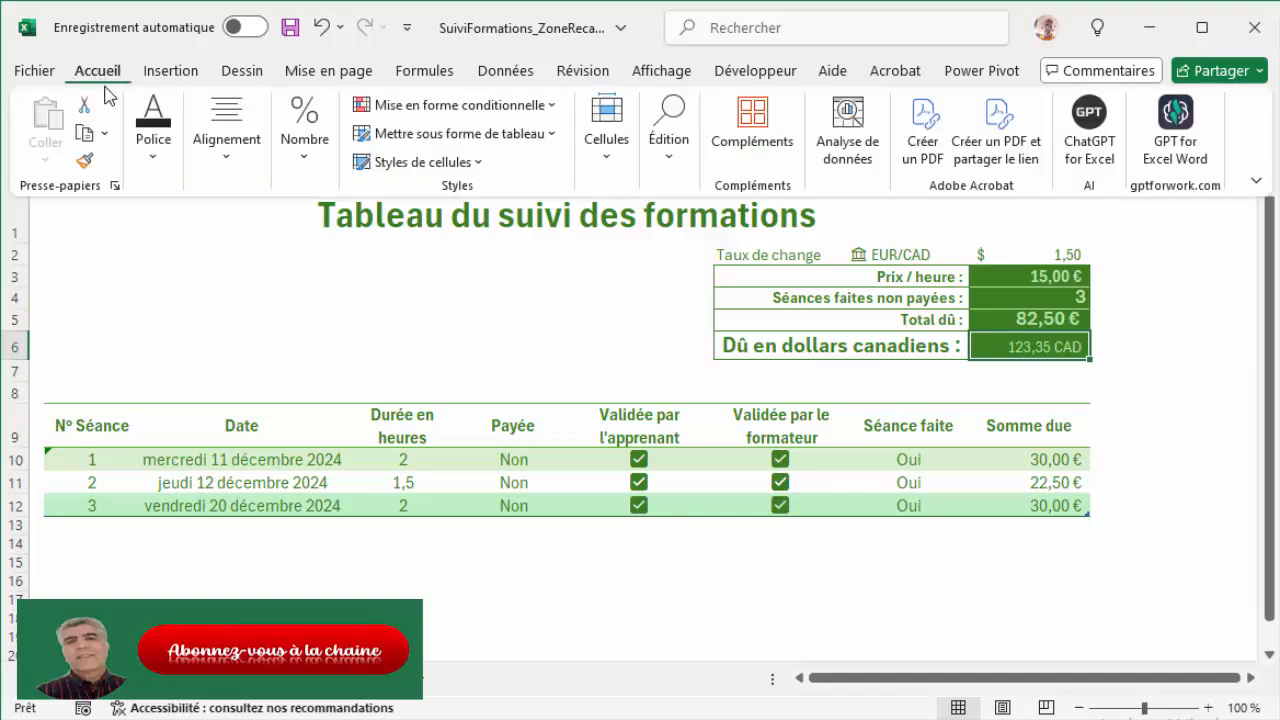
{"action": "left_click", "coordinate": [153, 145]}
{"action": "left_click", "coordinate": [145, 252]}
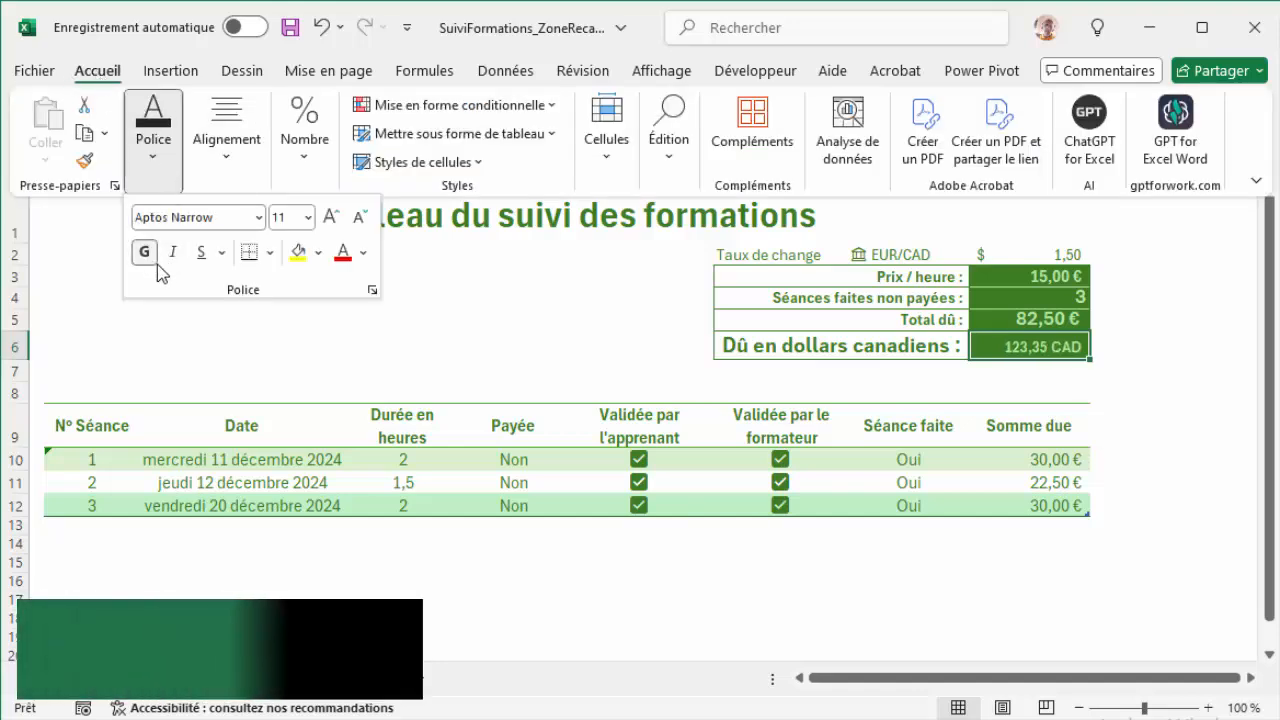
{"action": "left_click", "coordinate": [331, 217]}
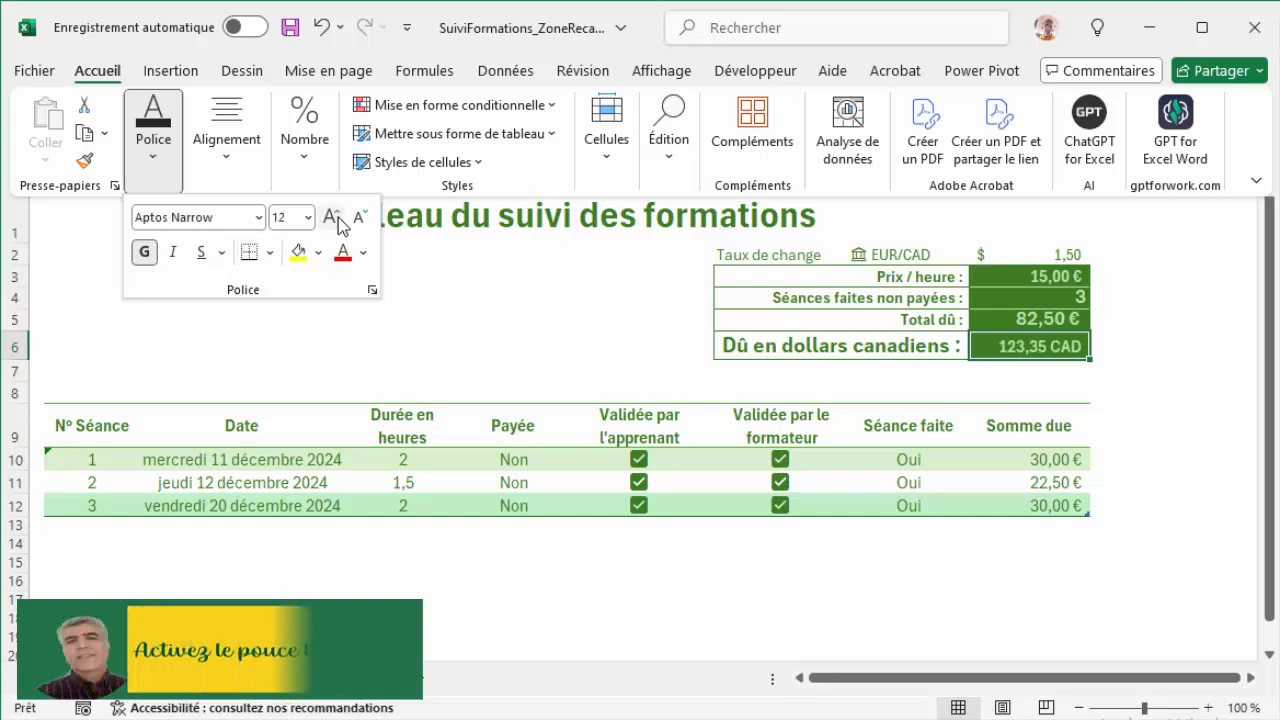
{"action": "left_click", "coordinate": [331, 217]}
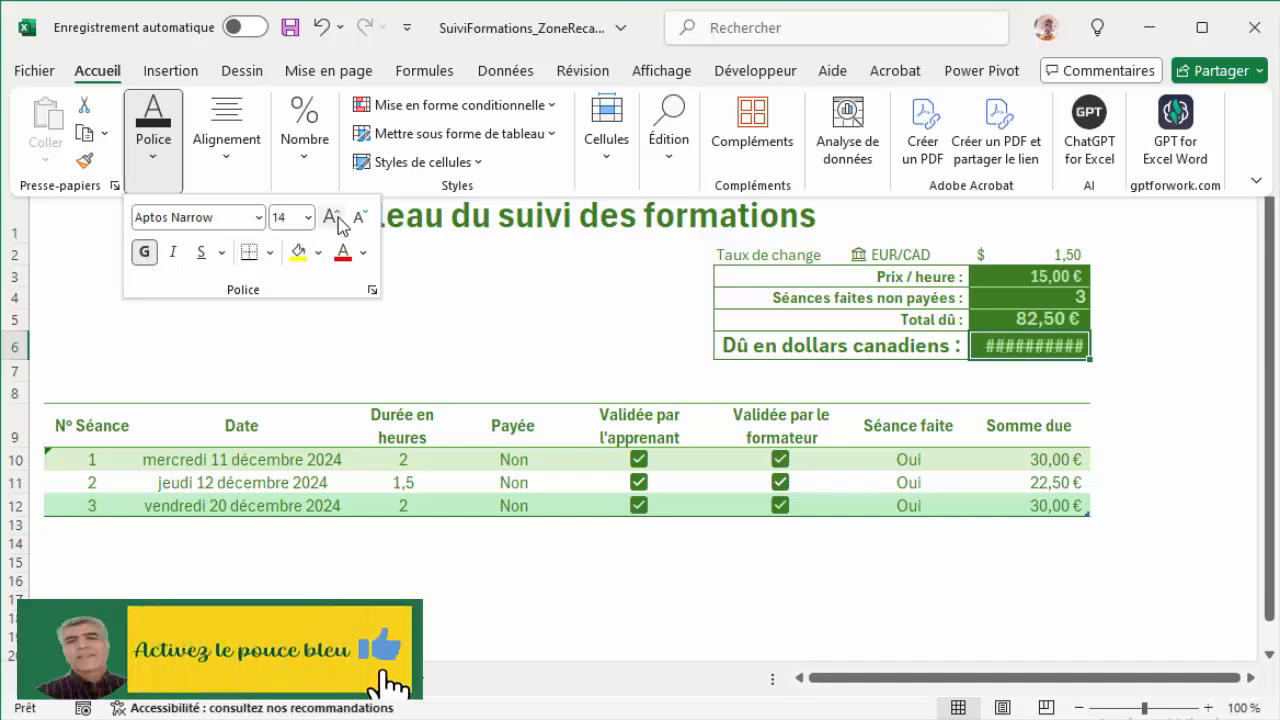
{"action": "left_click", "coordinate": [332, 217]}
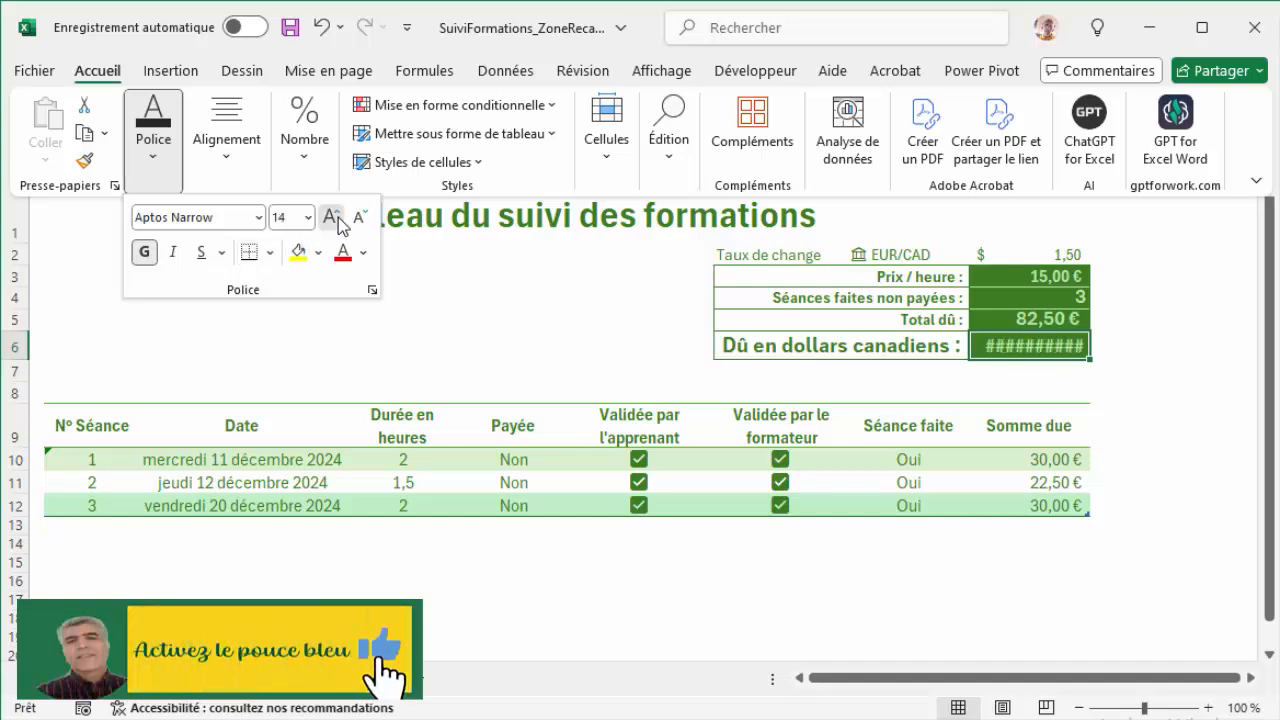
Step: AutoFit the width of column I to its contents
{"action": "left_click", "coordinate": [1064, 217]}
{"action": "left_click", "coordinate": [1094, 239]}
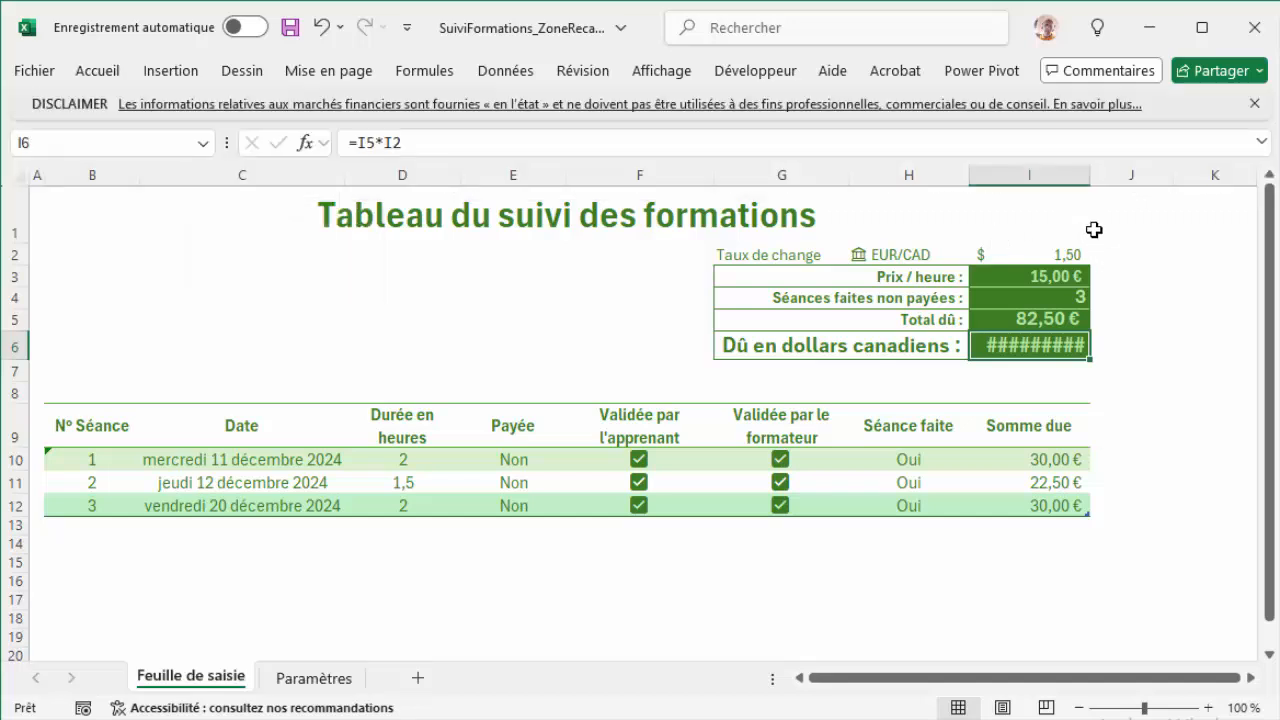
{"action": "double_click", "coordinate": [1088, 179]}
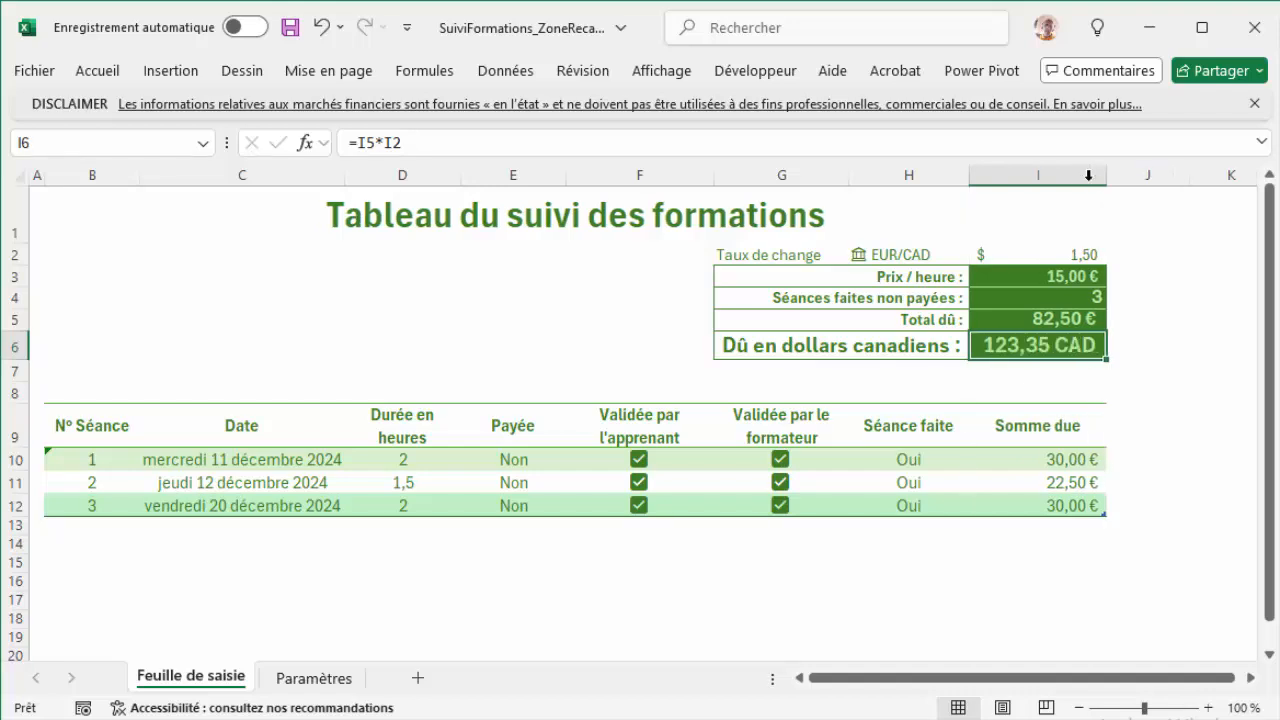